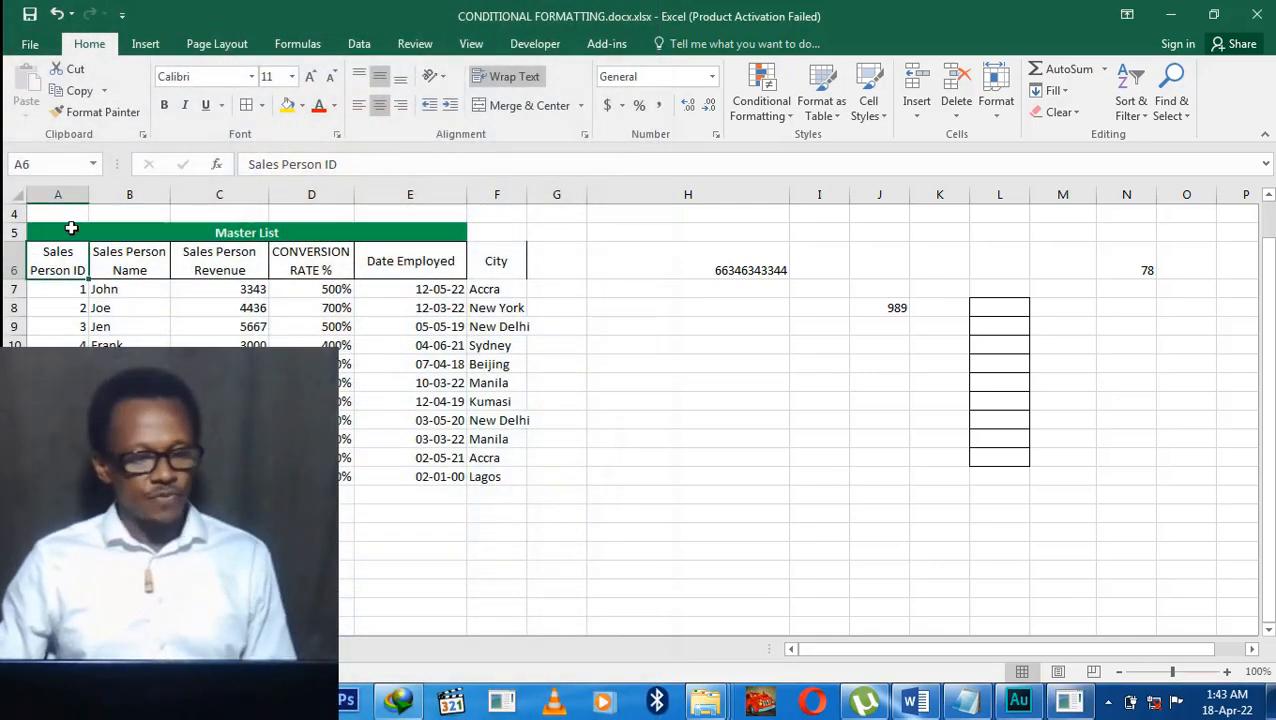
click(305, 258)
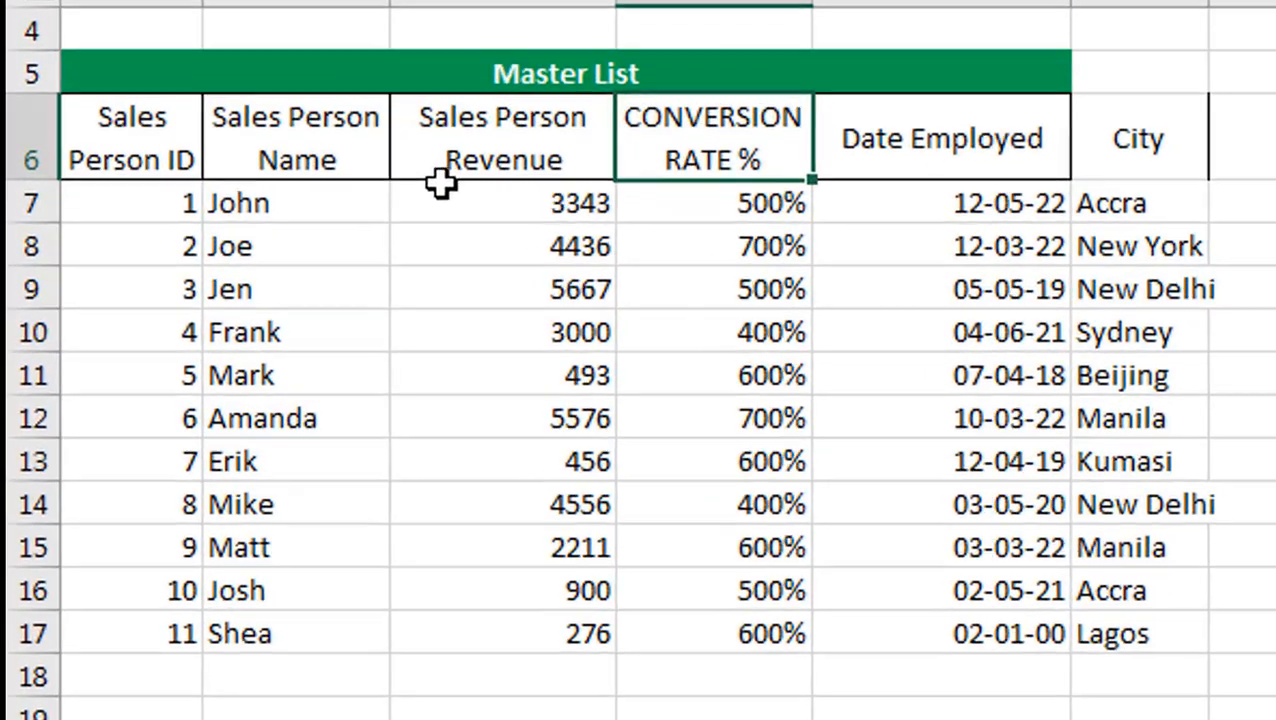
click(325, 146)
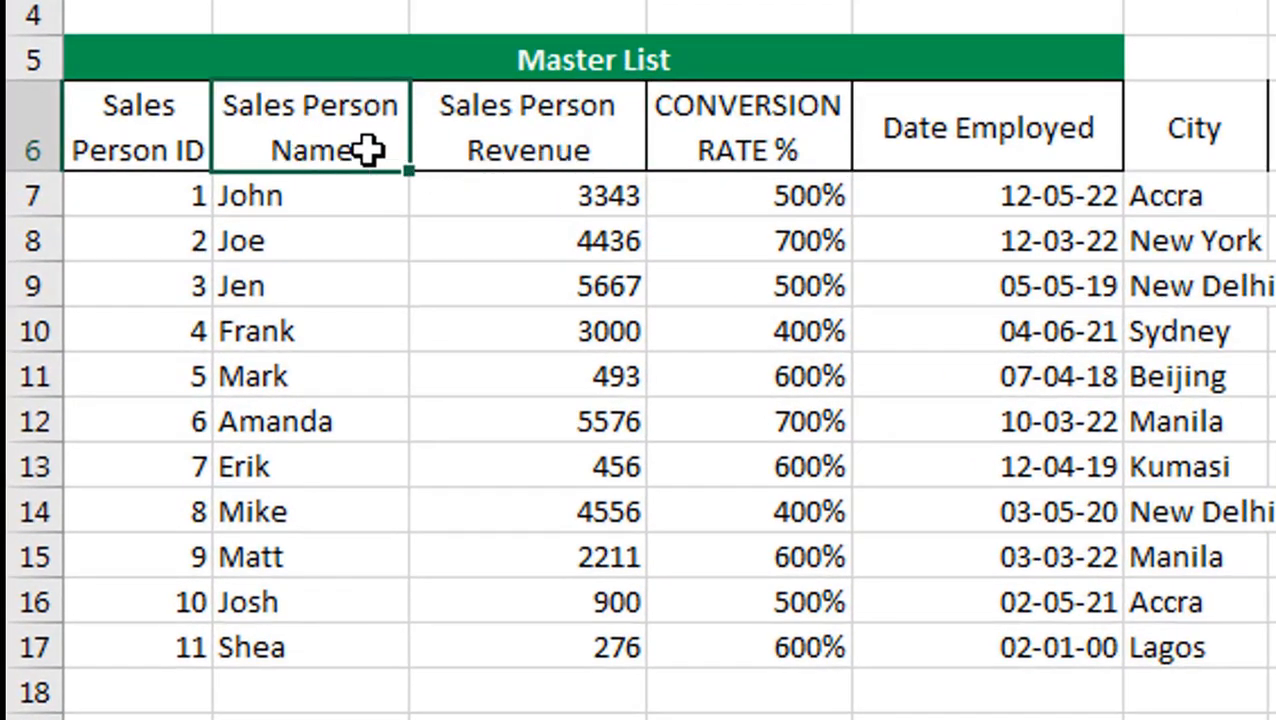
mouse_move(503, 112)
mouse_down()
mouse_move(550, 282)
mouse_move(557, 642)
mouse_up()
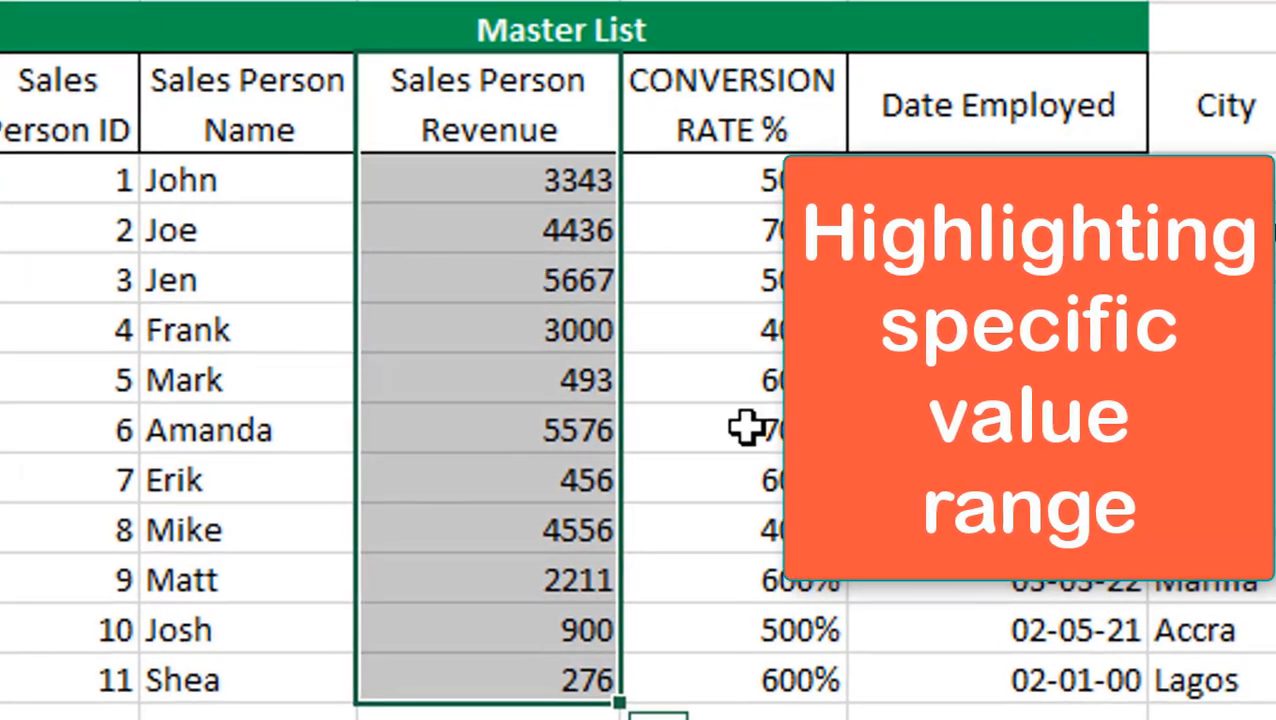
Highlight the Sales Person Revenue values greater than 2000 with light red fill and dark red text
click(593, 308)
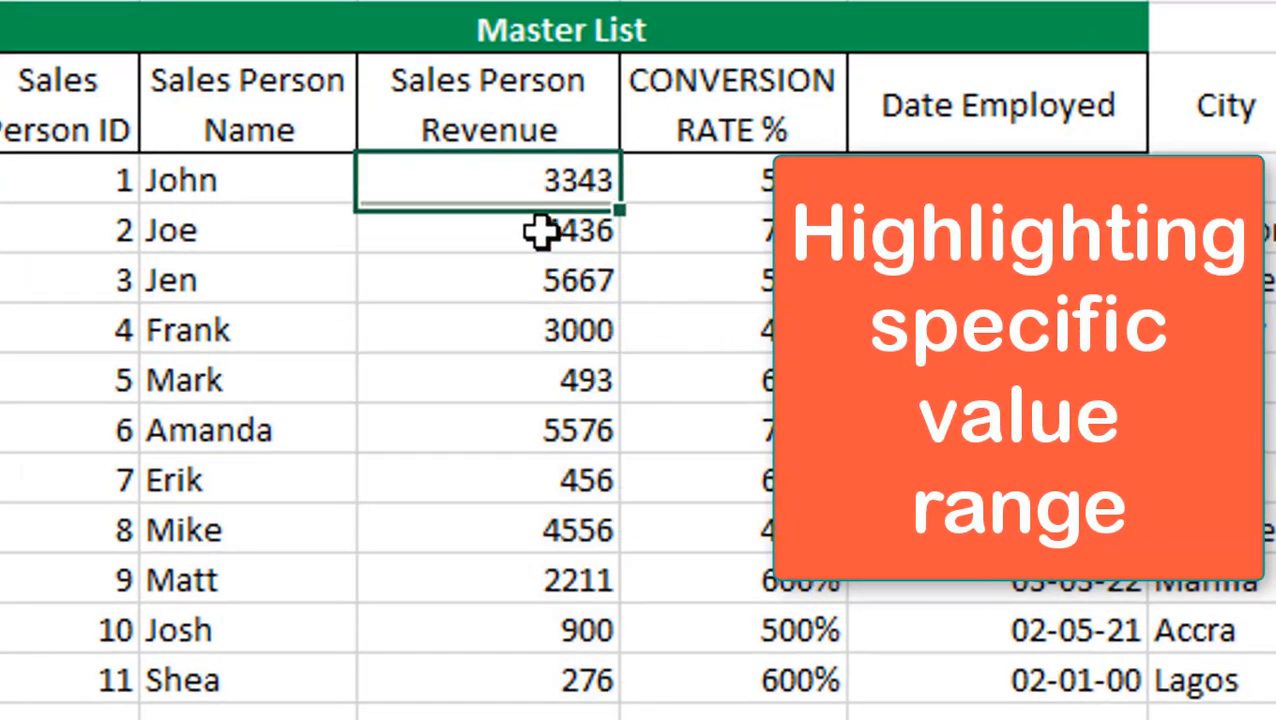
drag(541, 231, 512, 673)
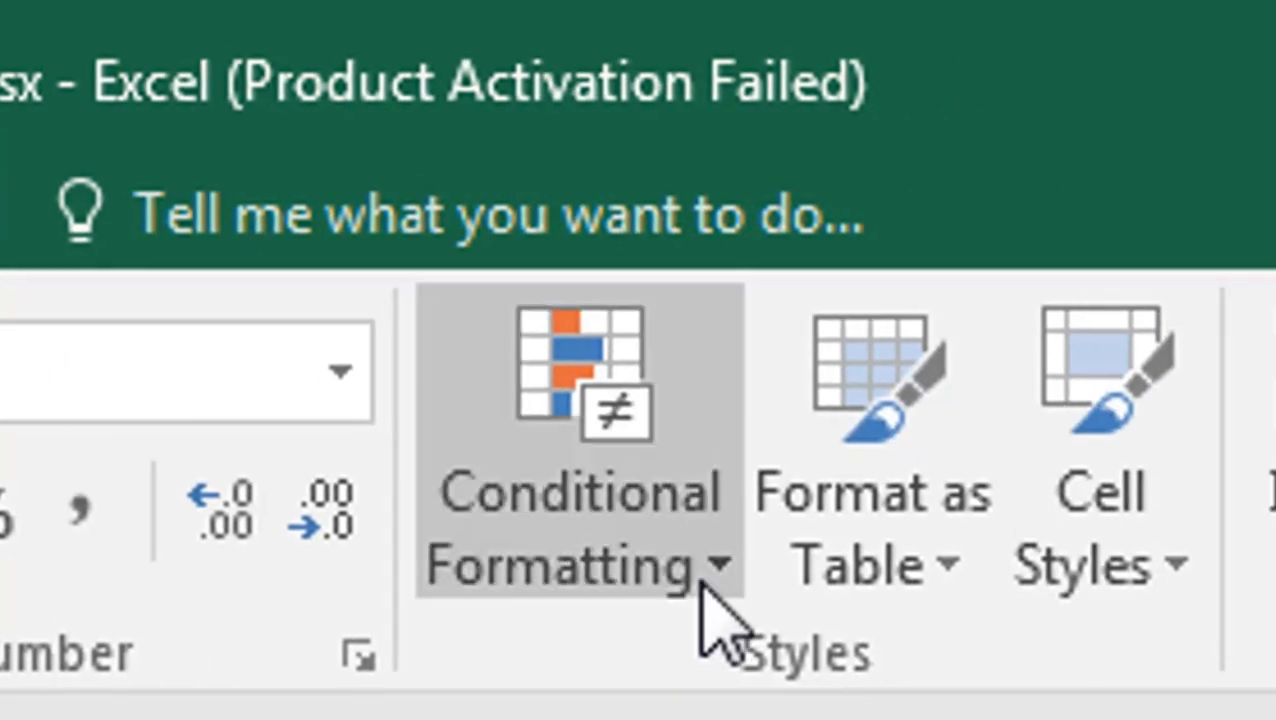
click(718, 590)
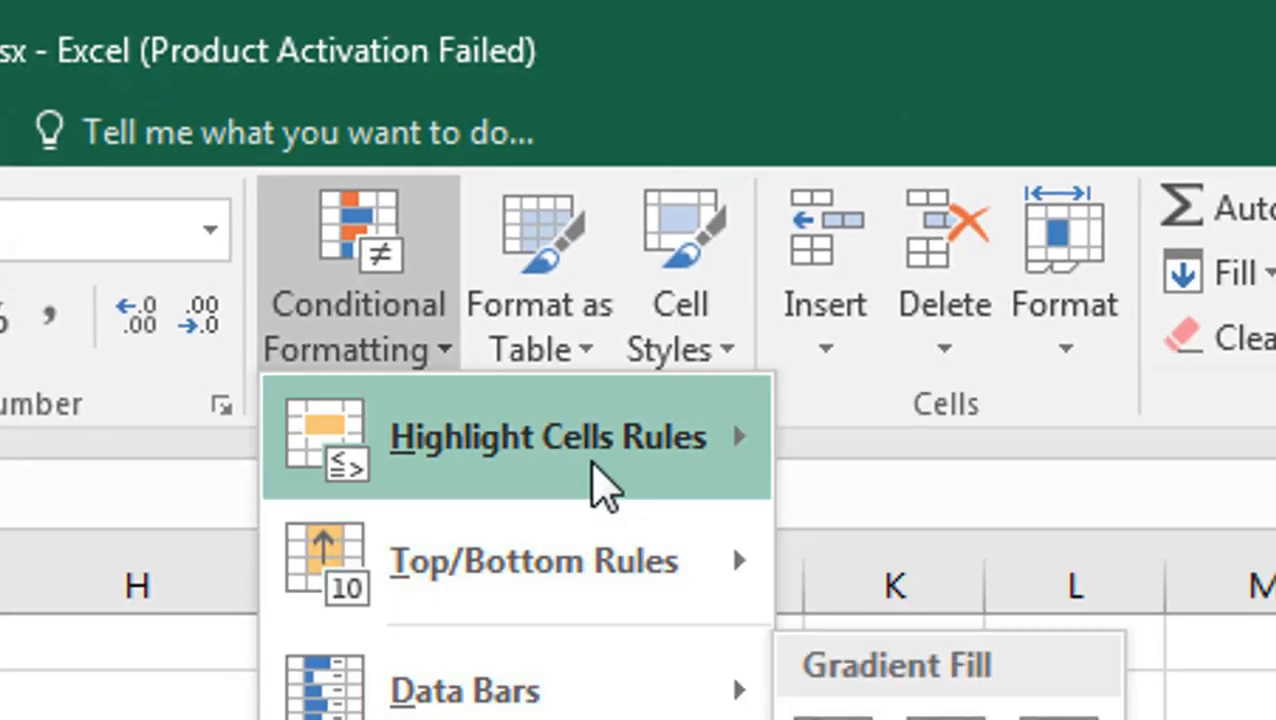
mouse_move(500, 485)
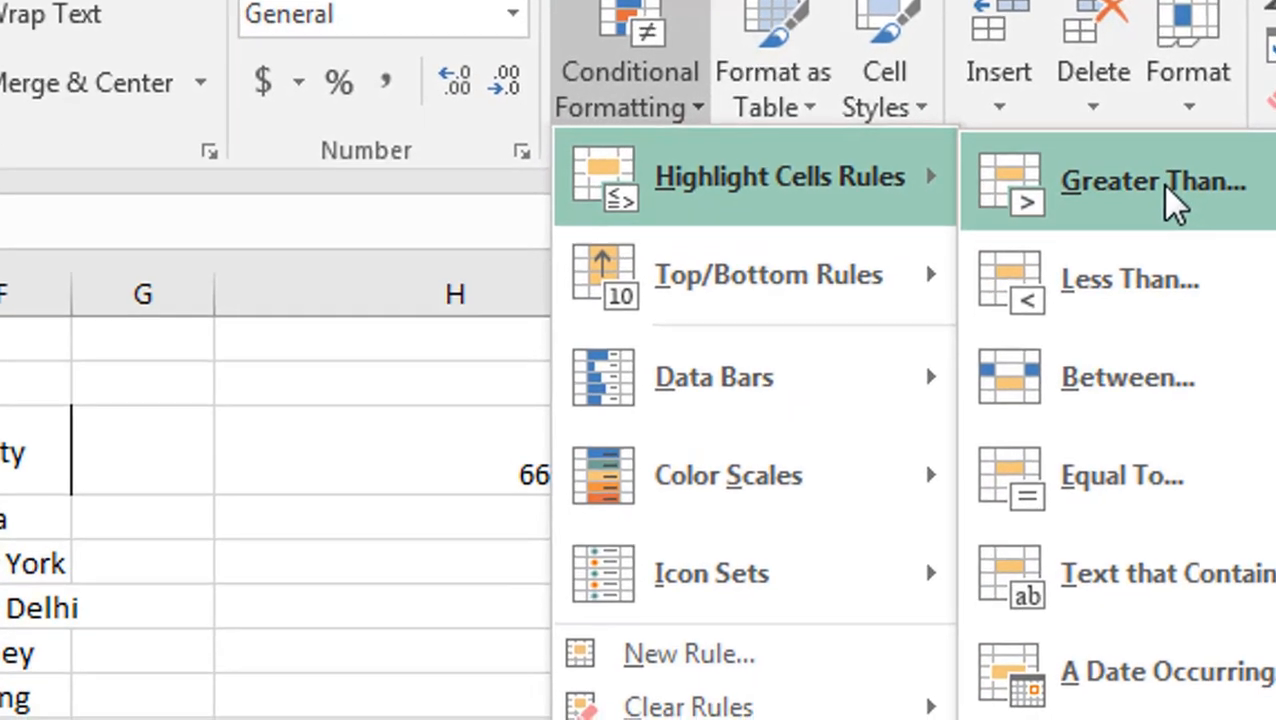
click(965, 382)
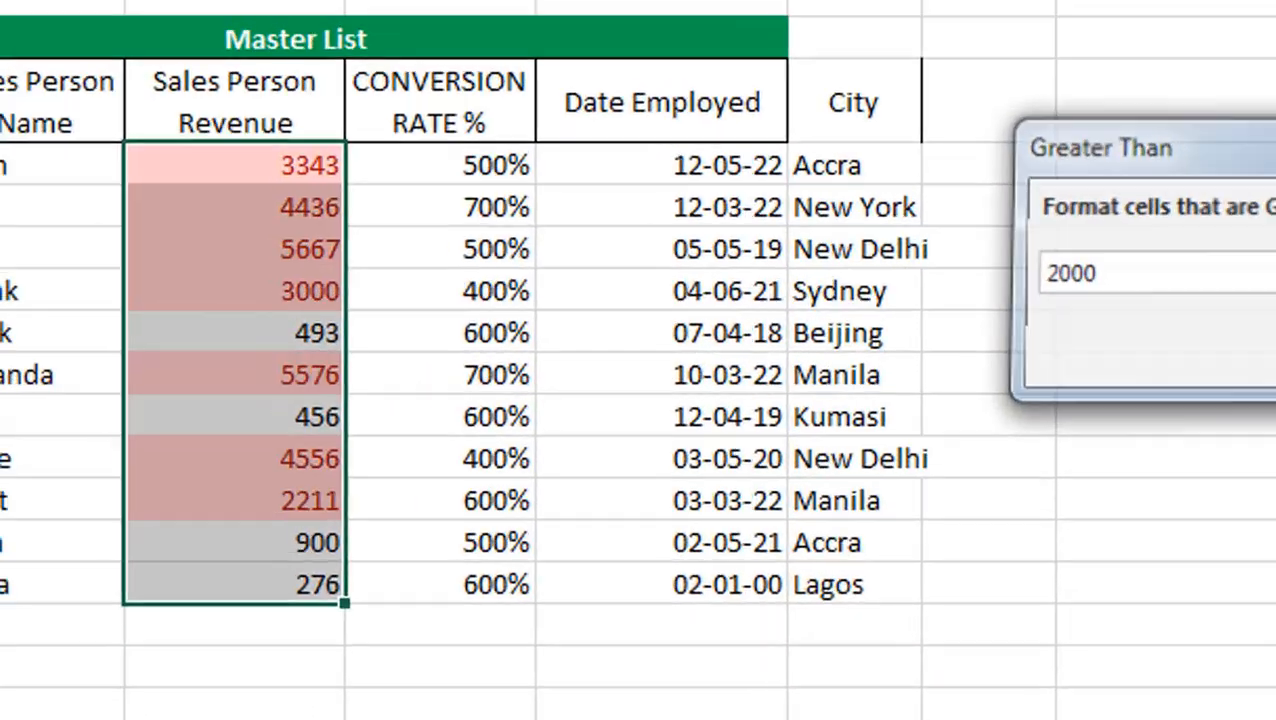
click(1056, 350)
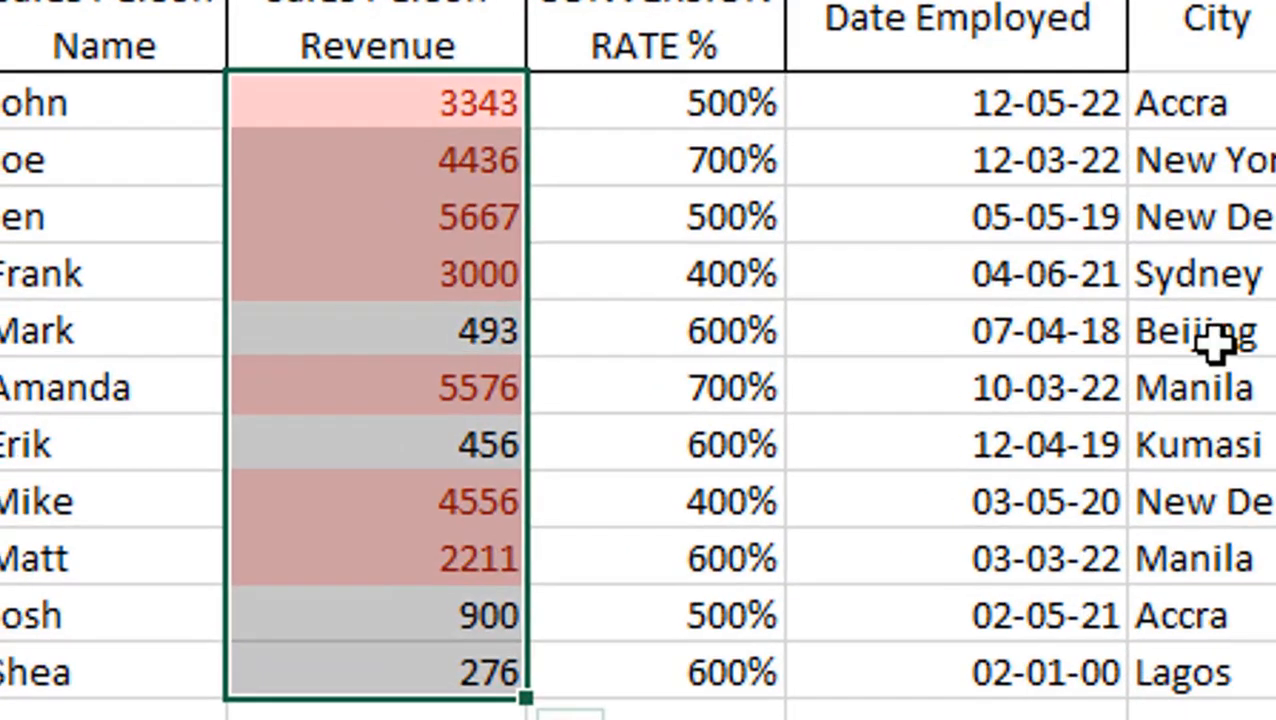
click(1215, 342)
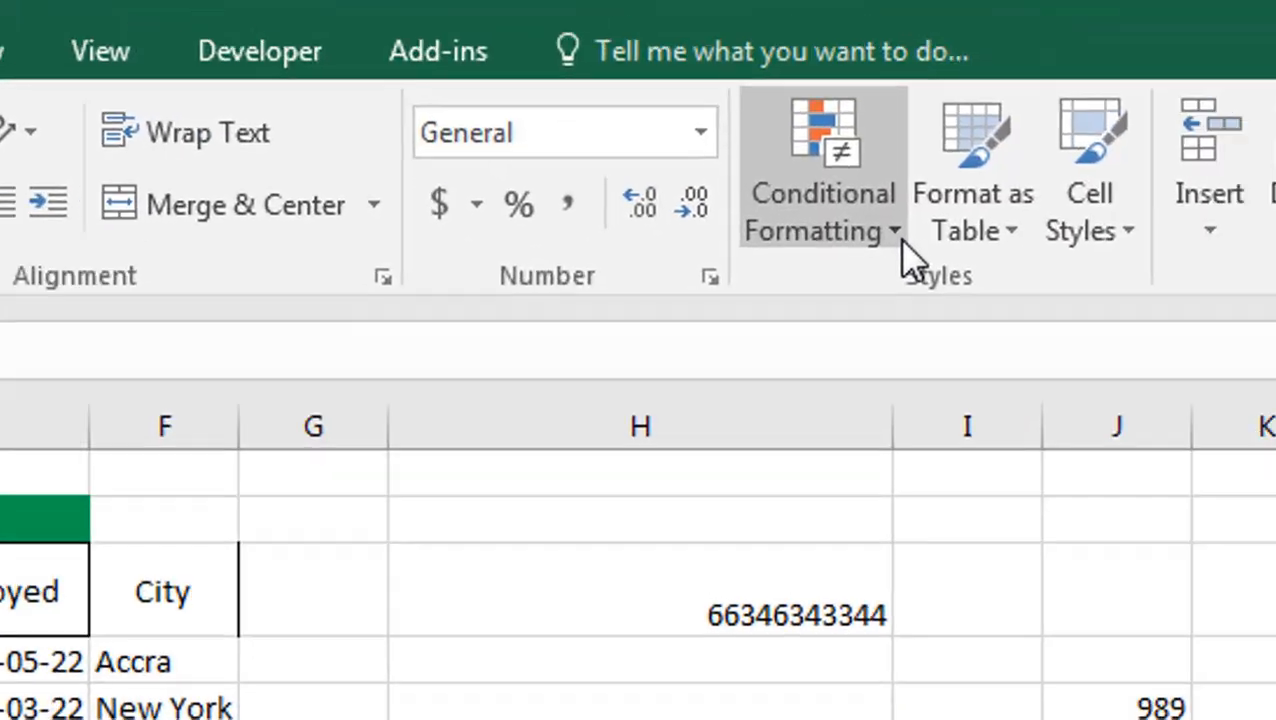
Highlight the Sales Person Revenue values less than 1000 using a conditional formatting rule
click(906, 251)
mouse_move(290, 495)
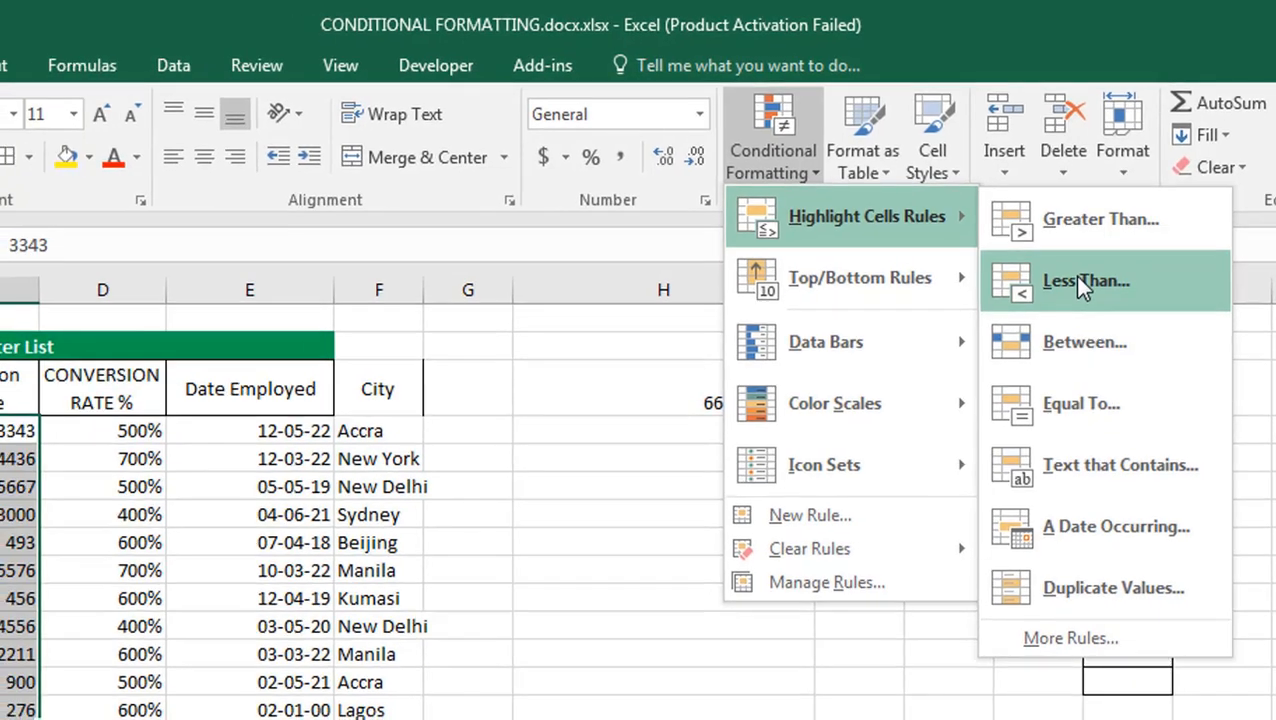
click(1068, 300)
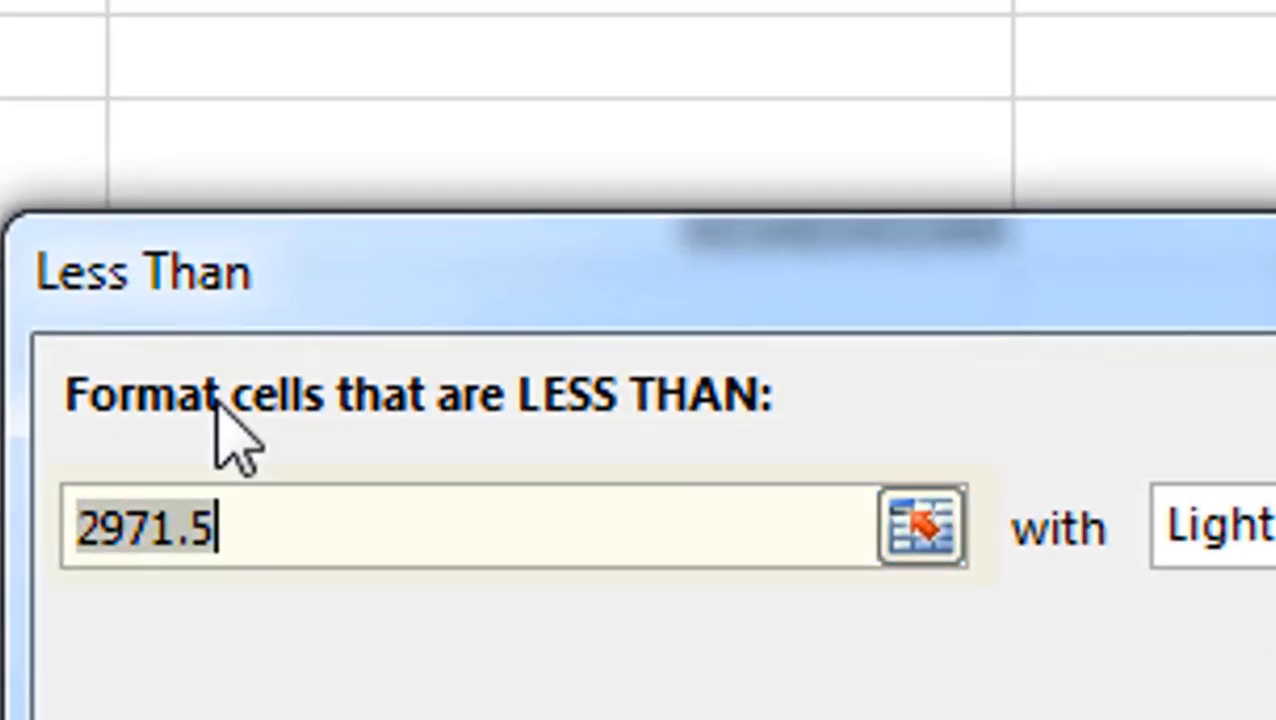
text(1000)
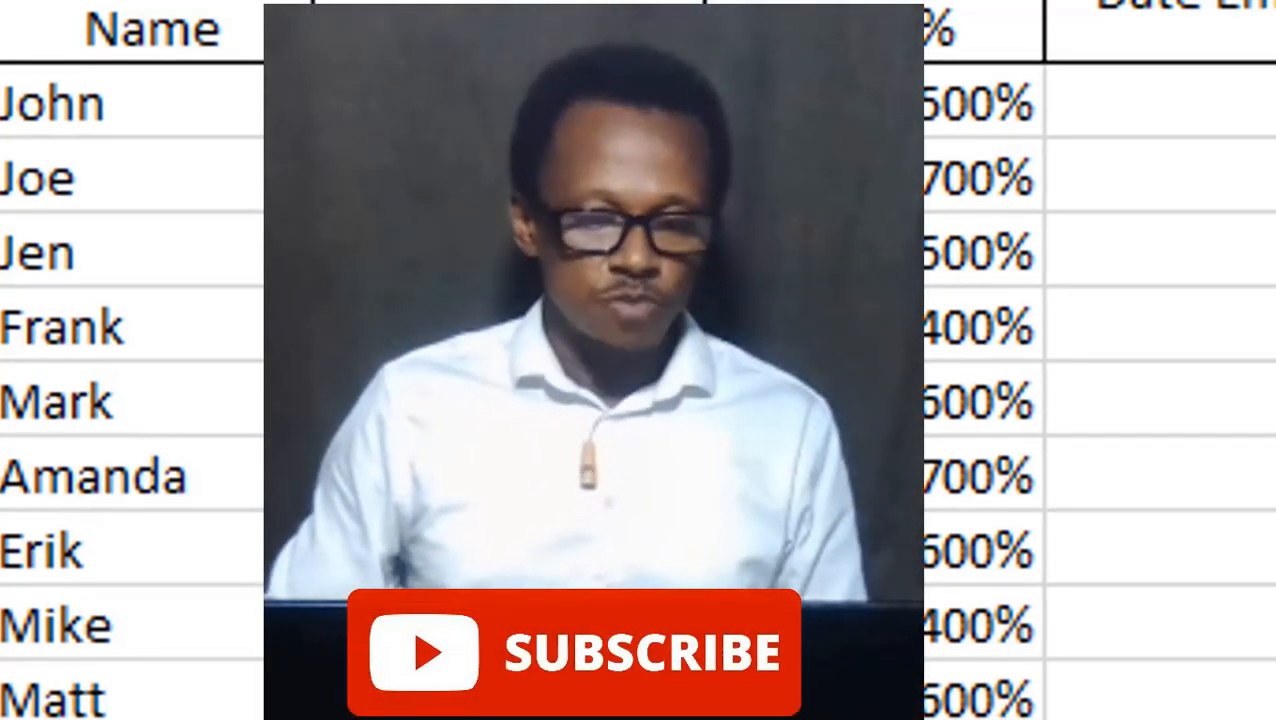
key(ctrl+shift+Down)
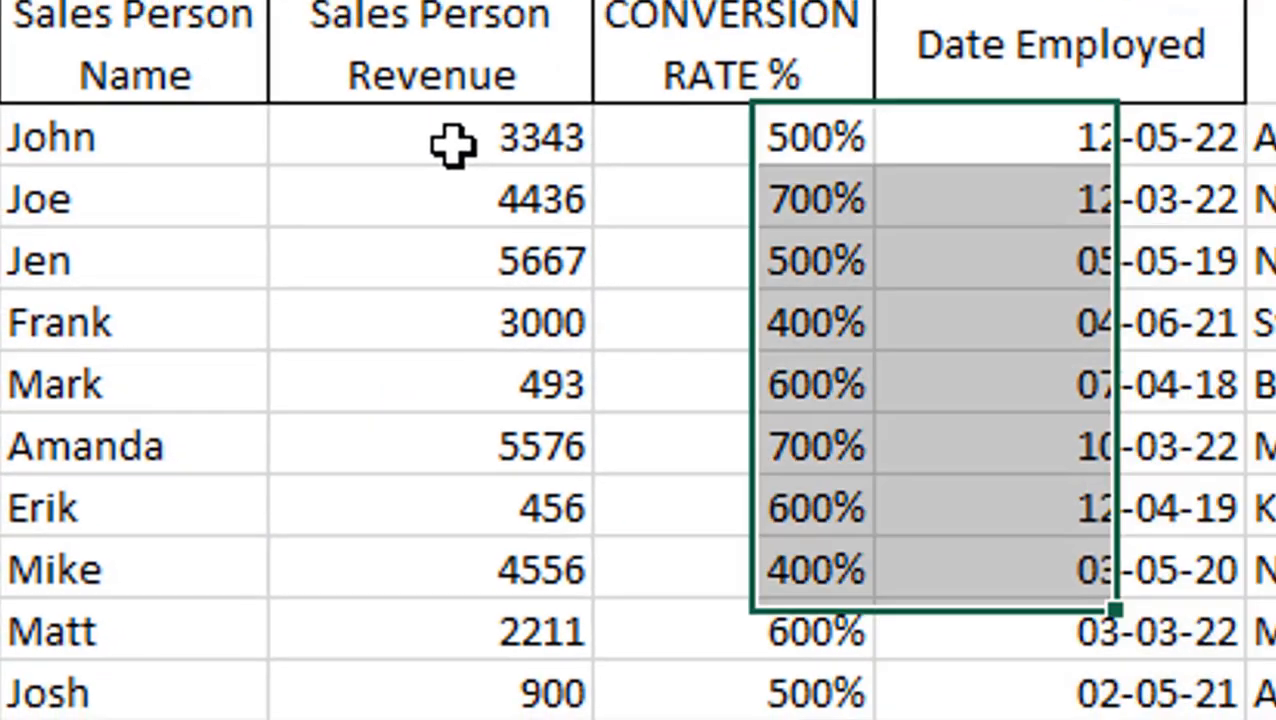
drag(540, 115, 405, 708)
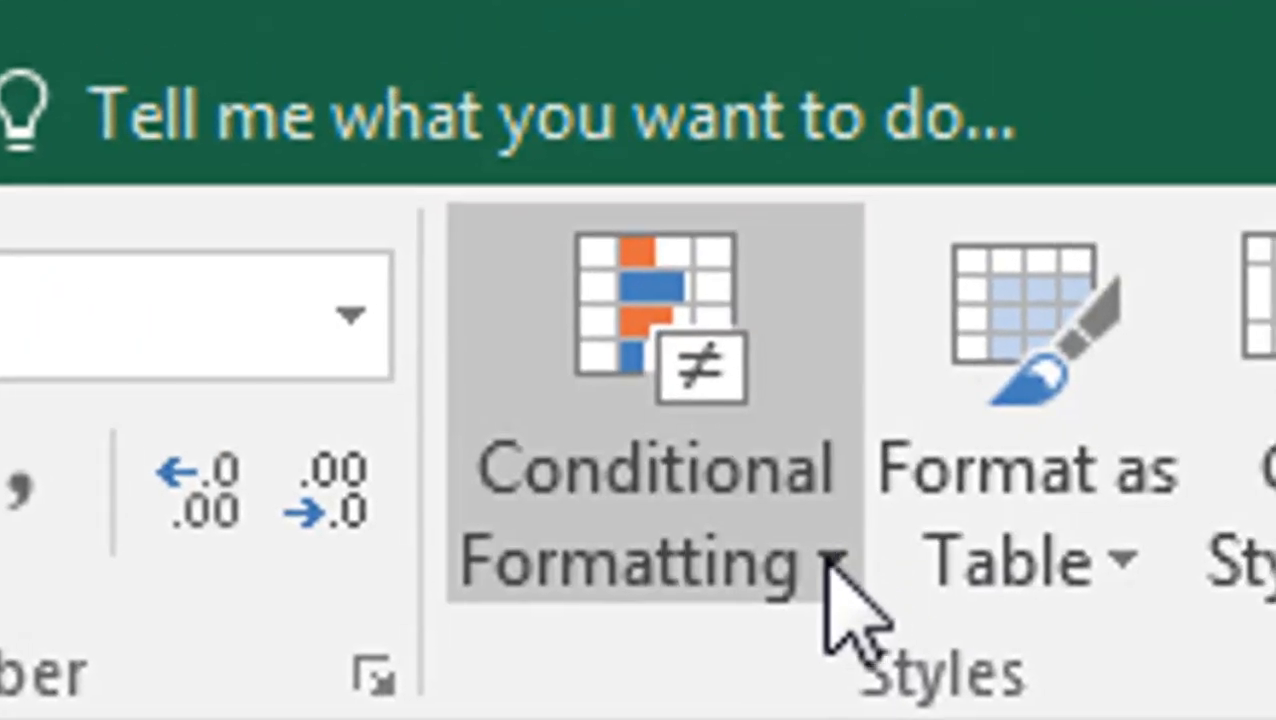
click(830, 568)
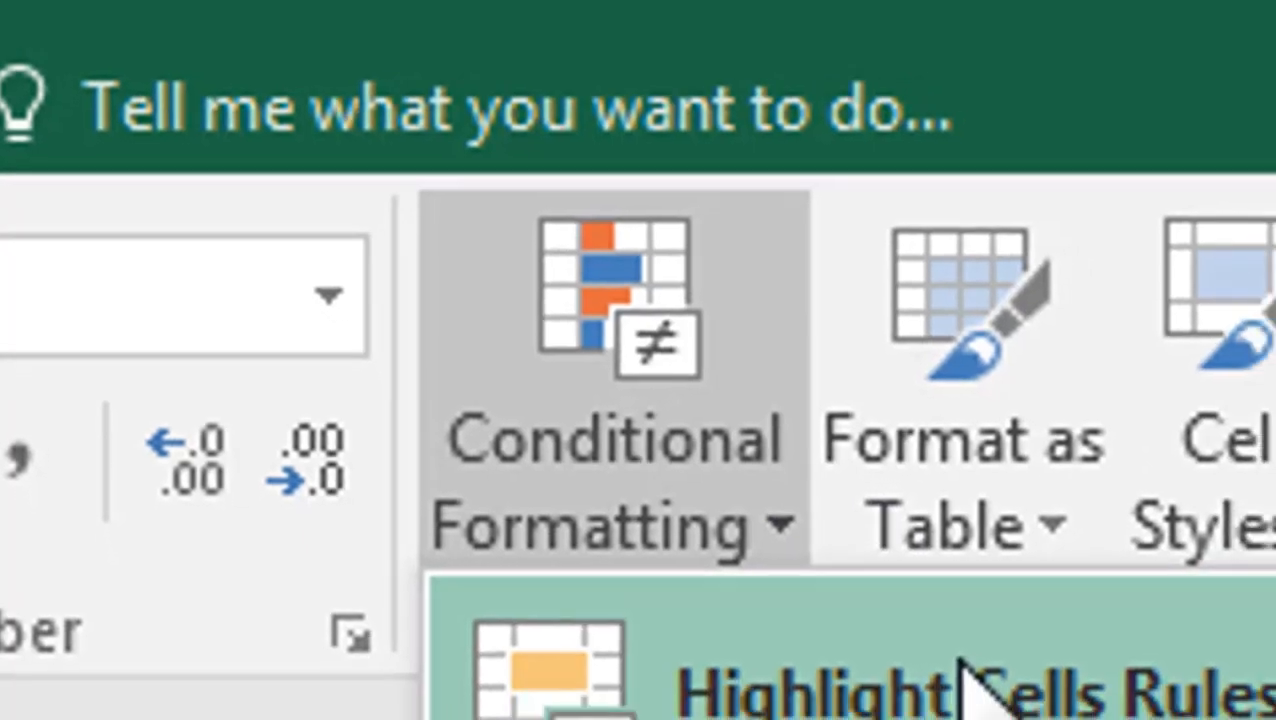
mouse_move(1035, 715)
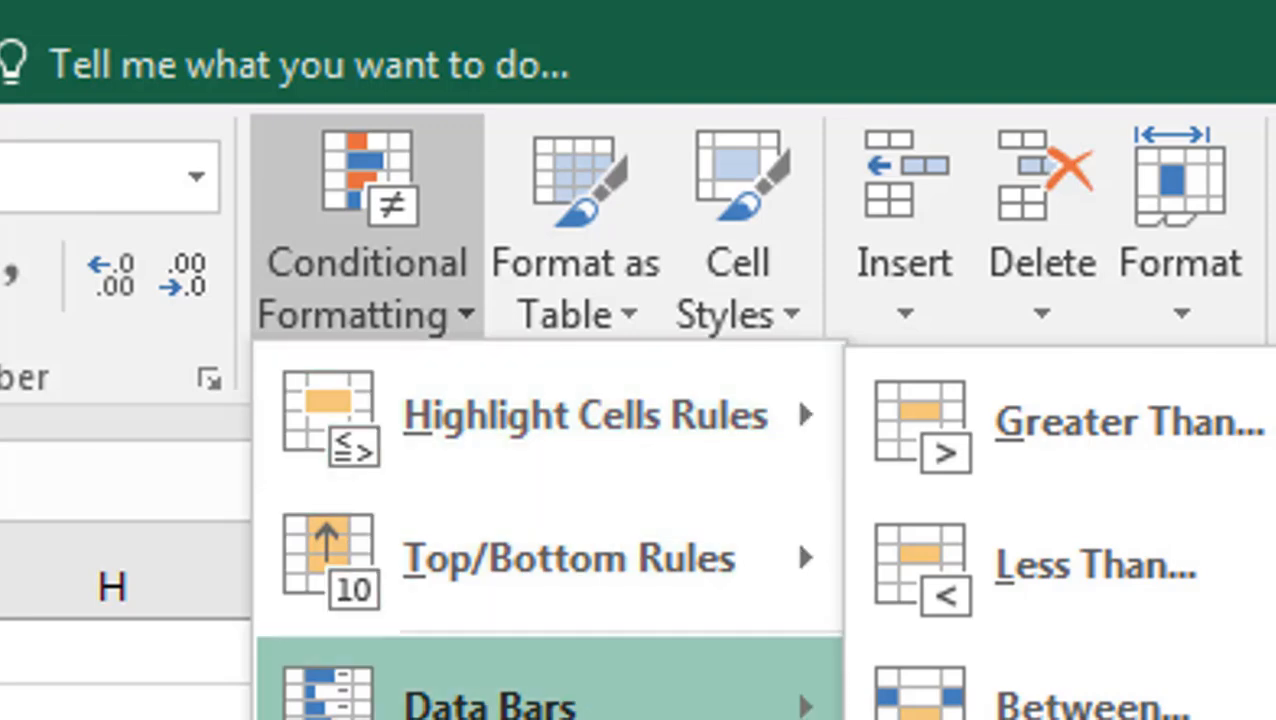
click(620, 718)
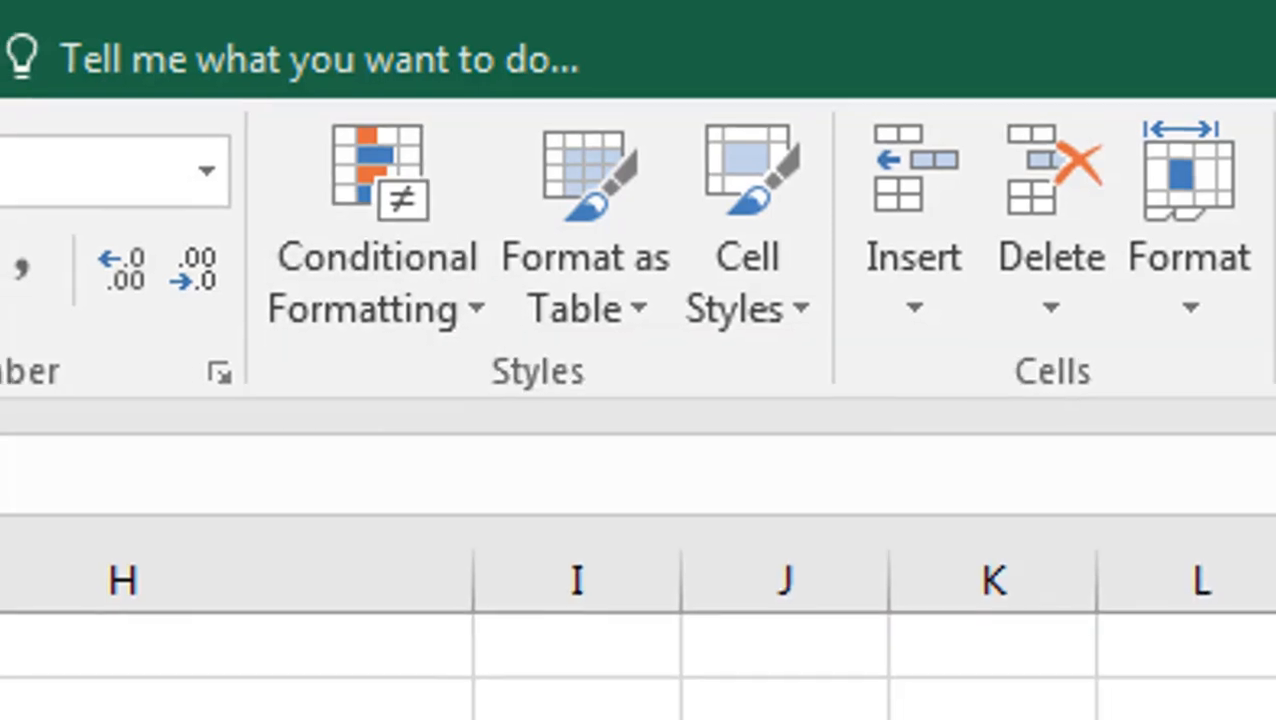
Highlight the cells in the City column that contain the text Manila with light red fill and dark red text
mouse_move(271, 436)
mouse_down()
mouse_move(778, 411)
mouse_move(762, 678)
mouse_up()
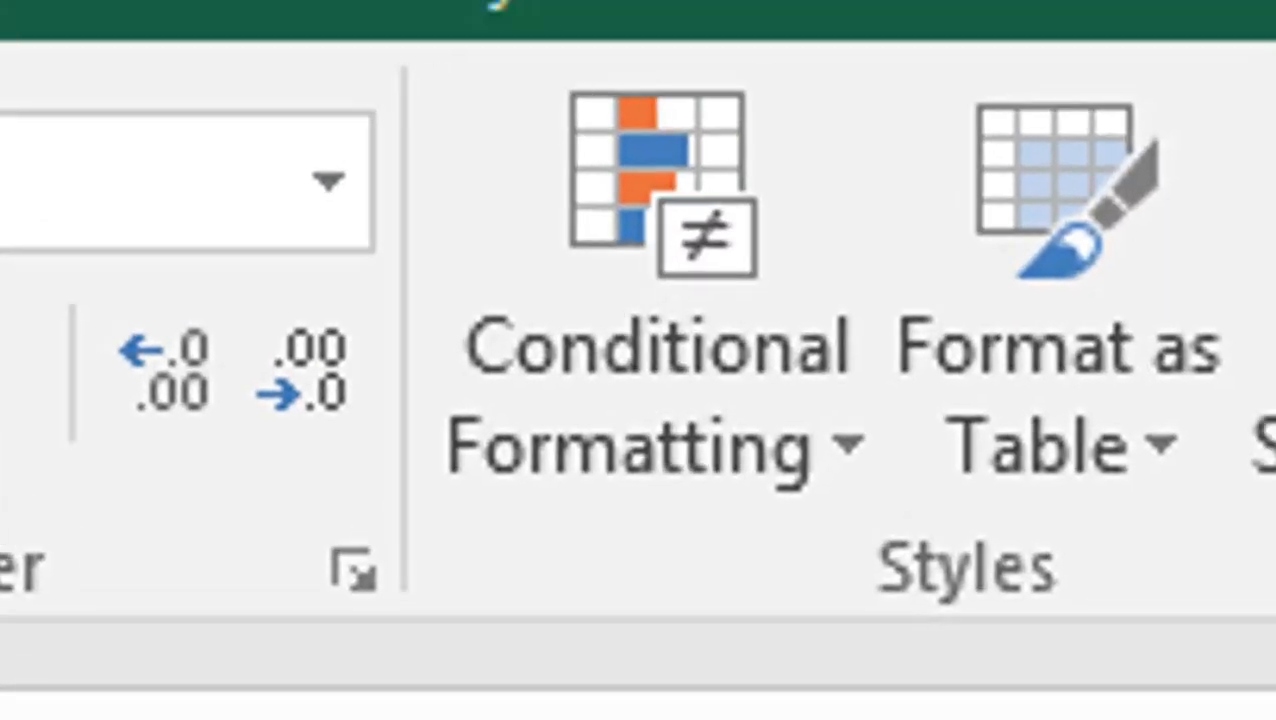
click(850, 460)
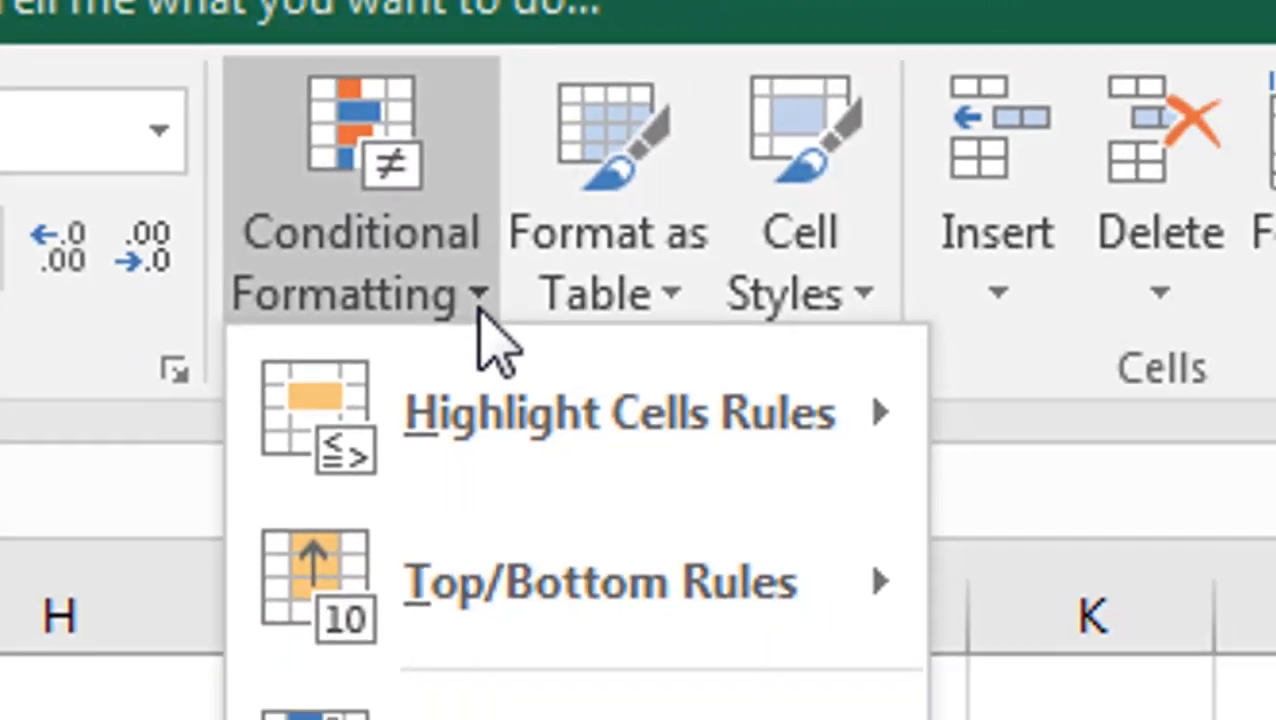
mouse_move(483, 405)
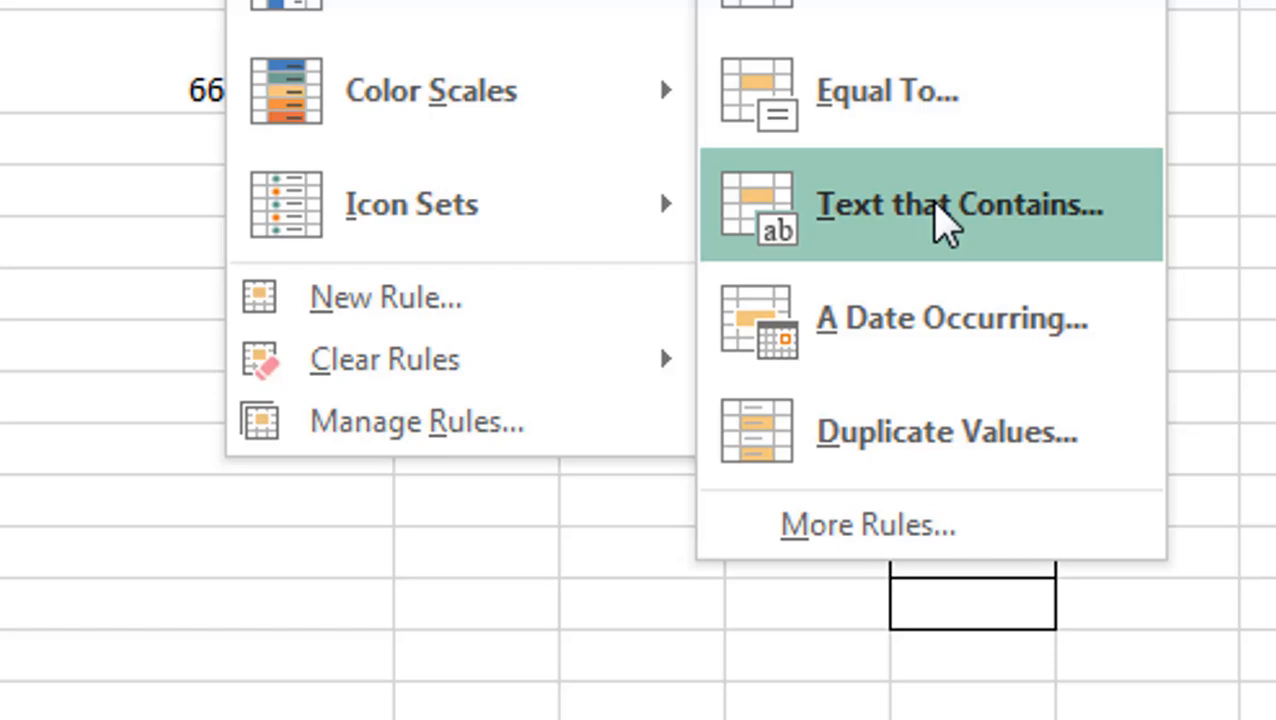
click(575, 450)
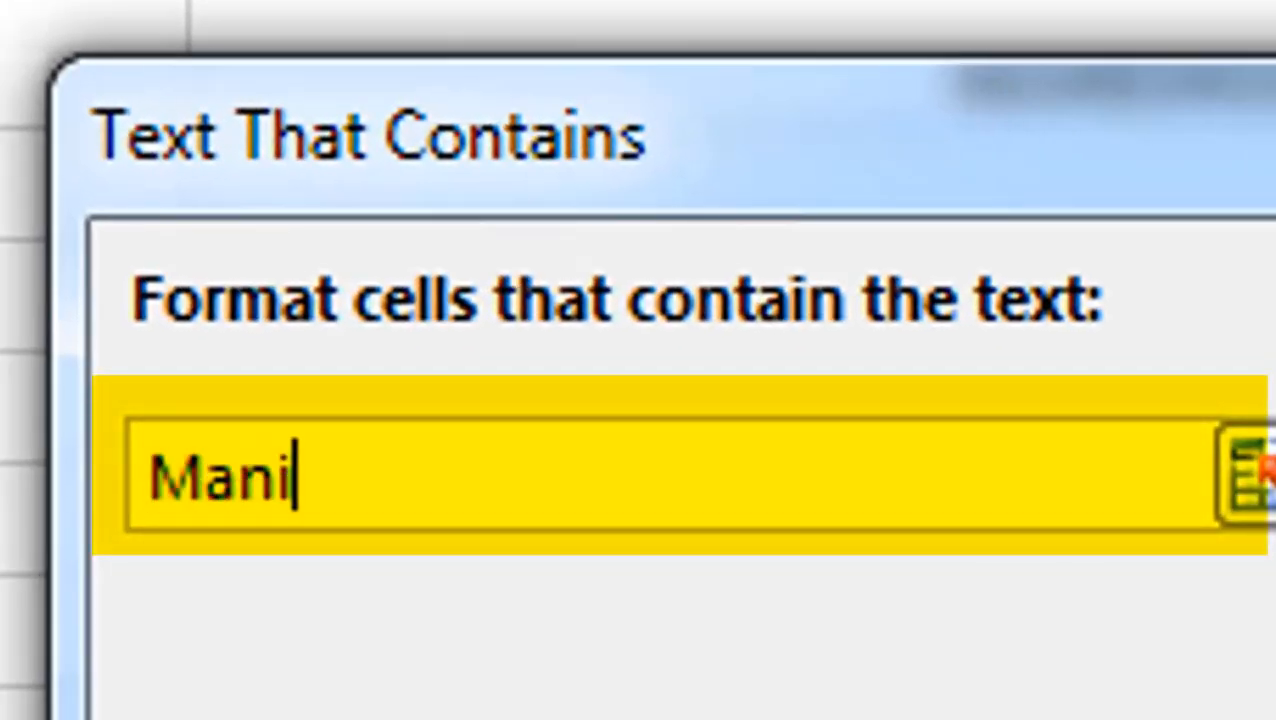
text(Manila)
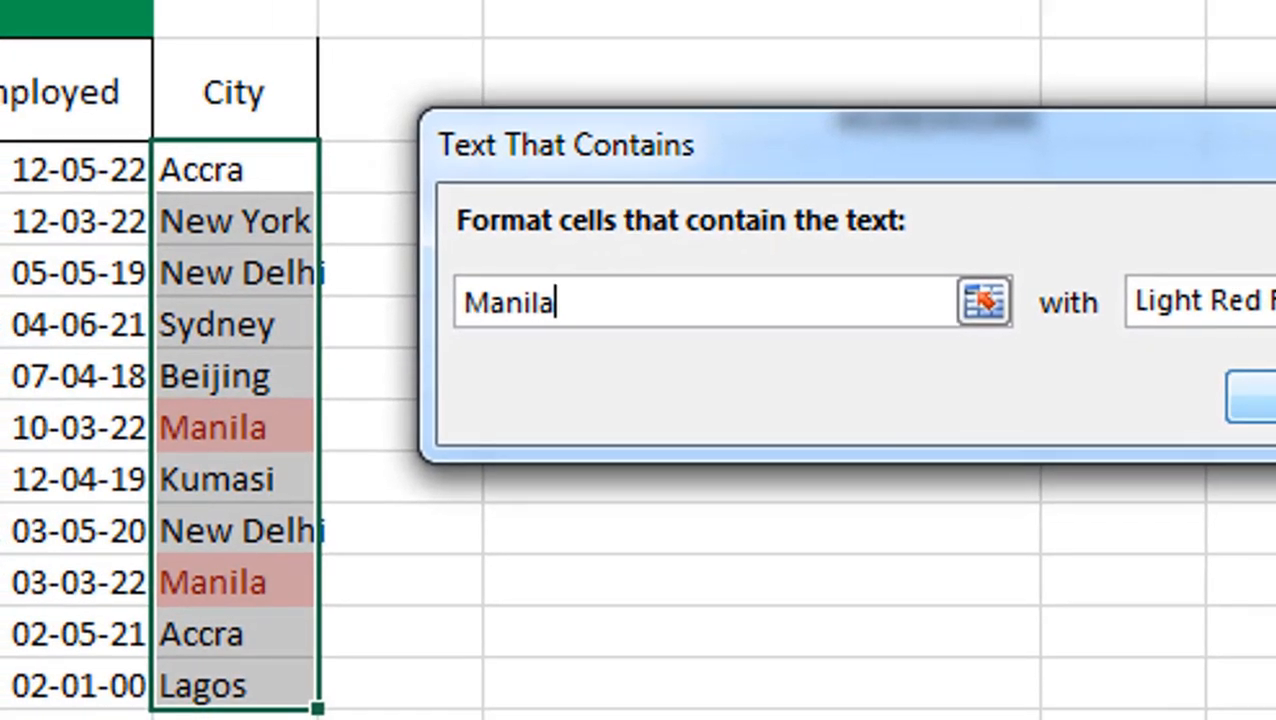
key(Return)
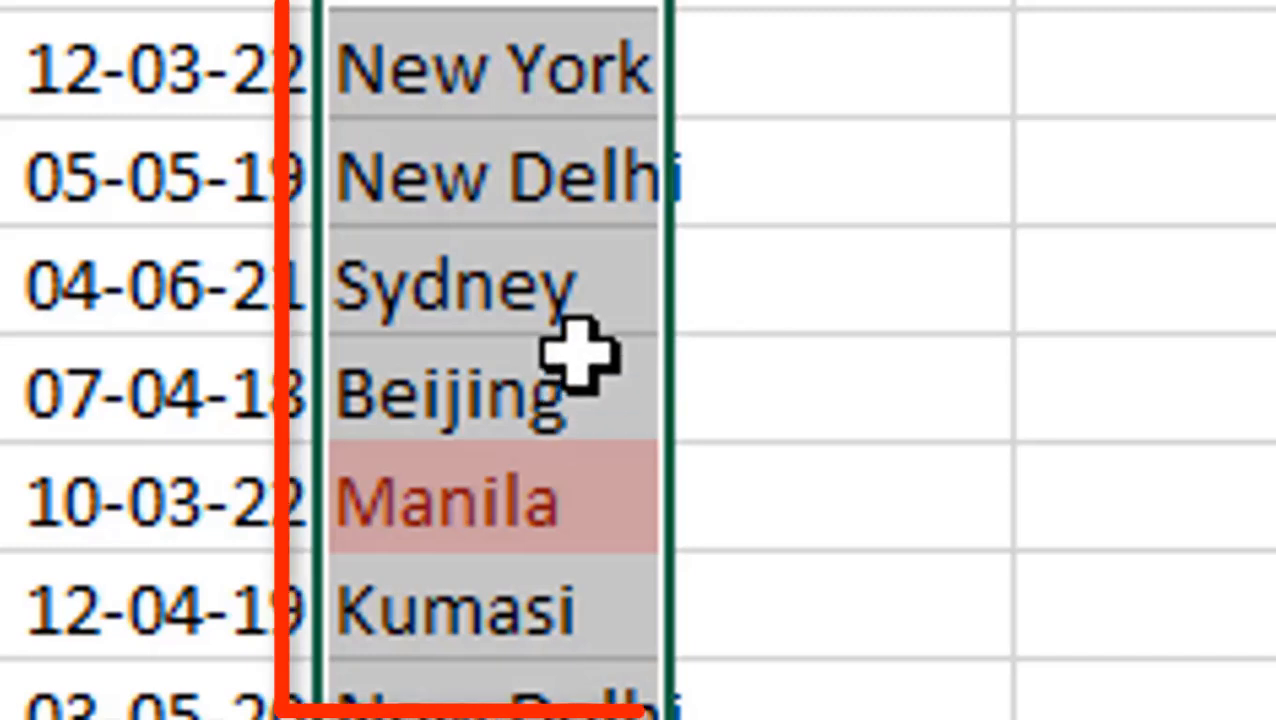
Replace the city Sydney with Manila in the City column to test the text rule
click(458, 290)
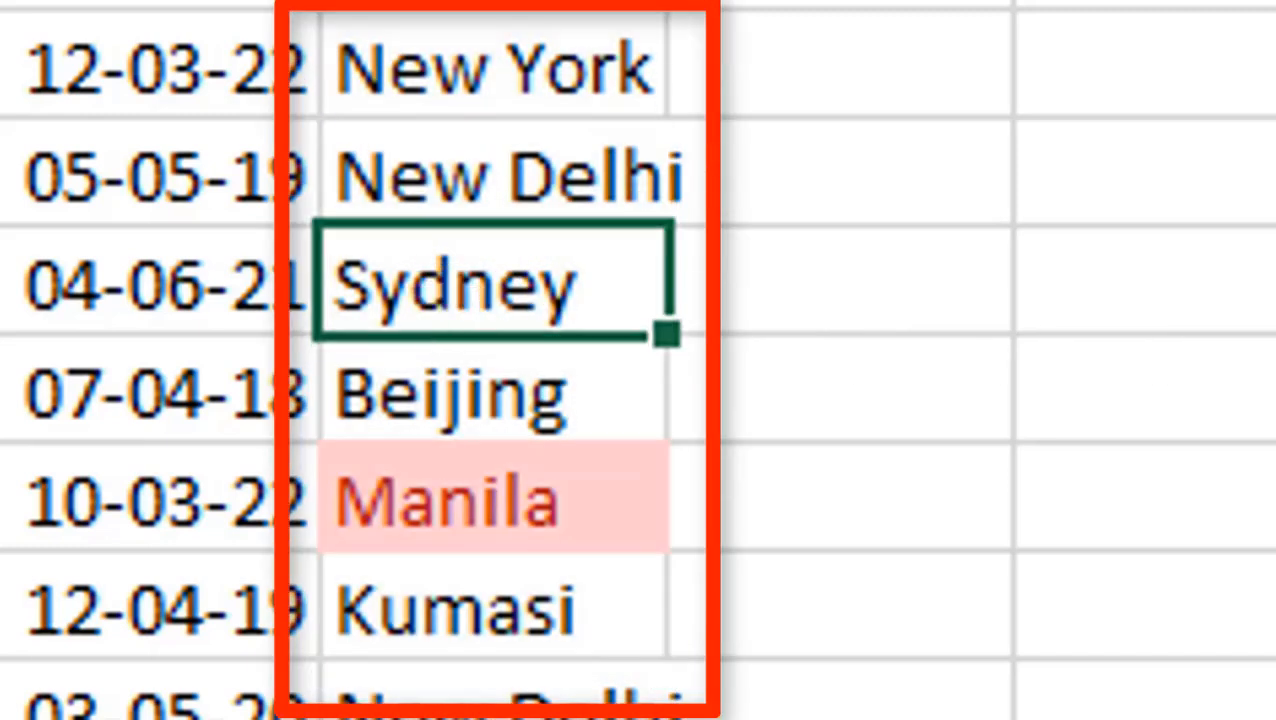
text(Manila)
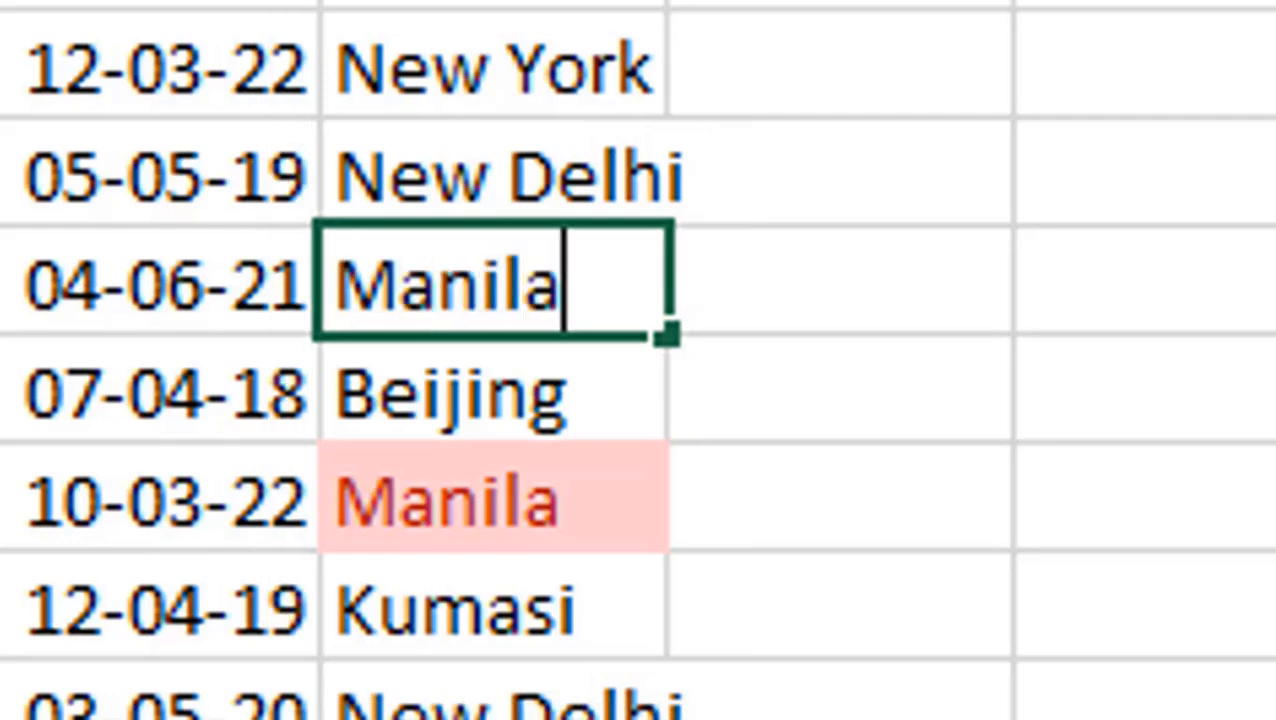
key(Return)
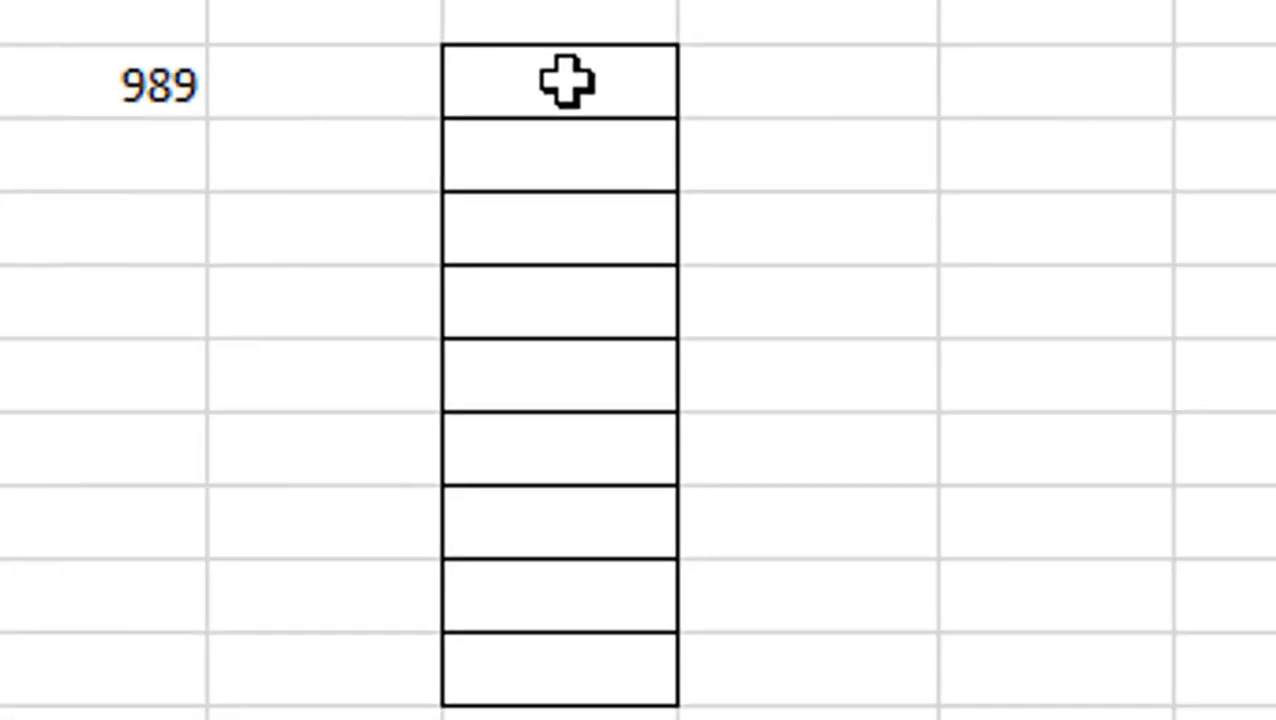
Add a Greater Than 2000 rule with Light Red Fill with Dark Red Text to the empty bordered cells L8:L16
click(567, 80)
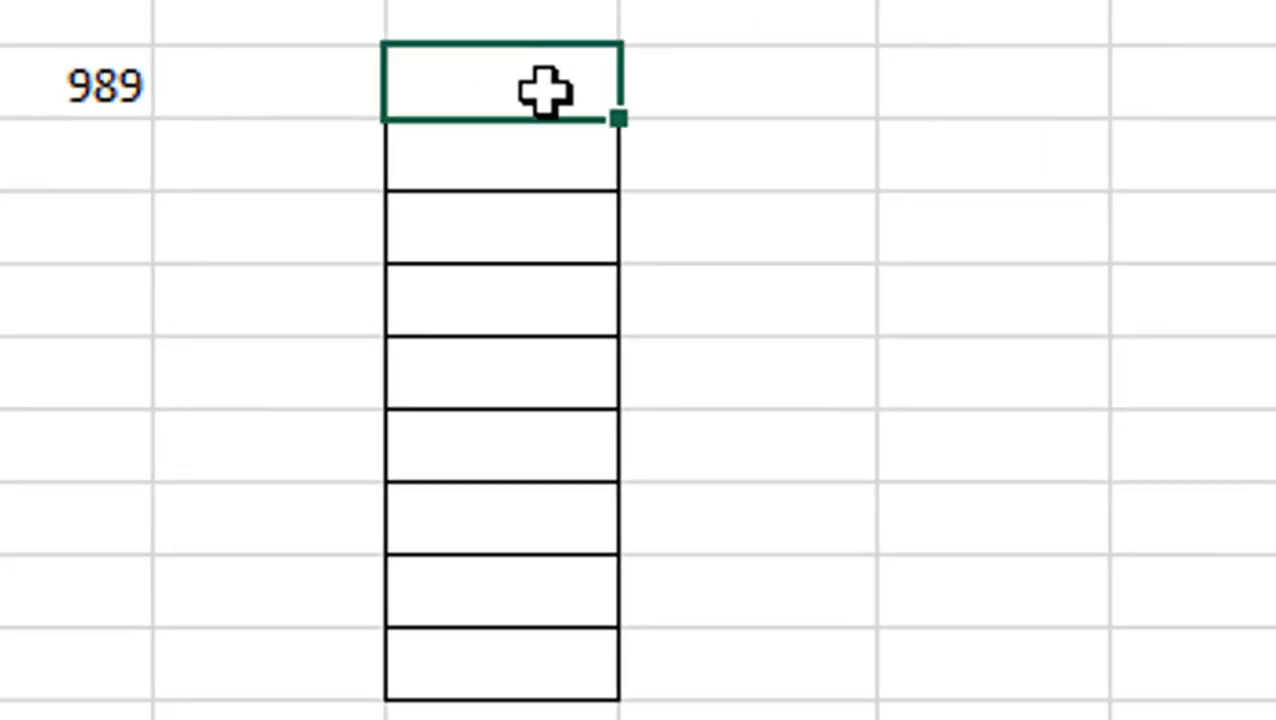
drag(530, 205, 563, 637)
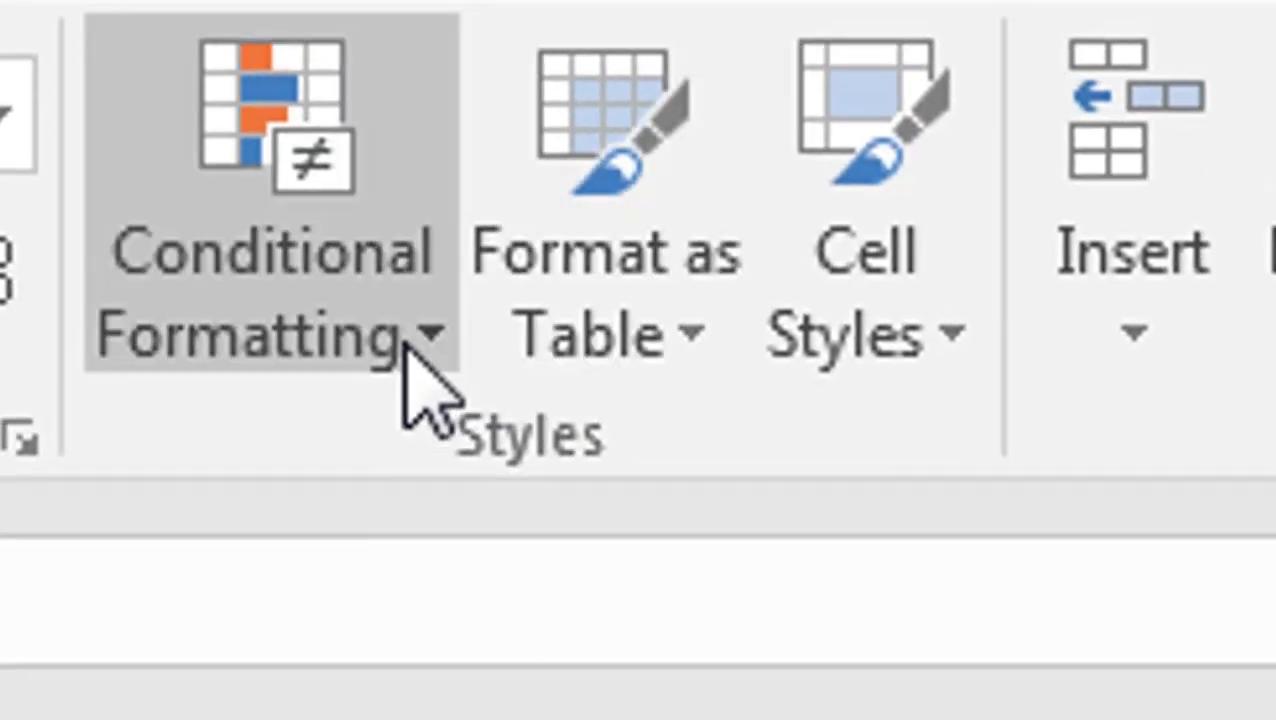
click(410, 343)
mouse_move(536, 461)
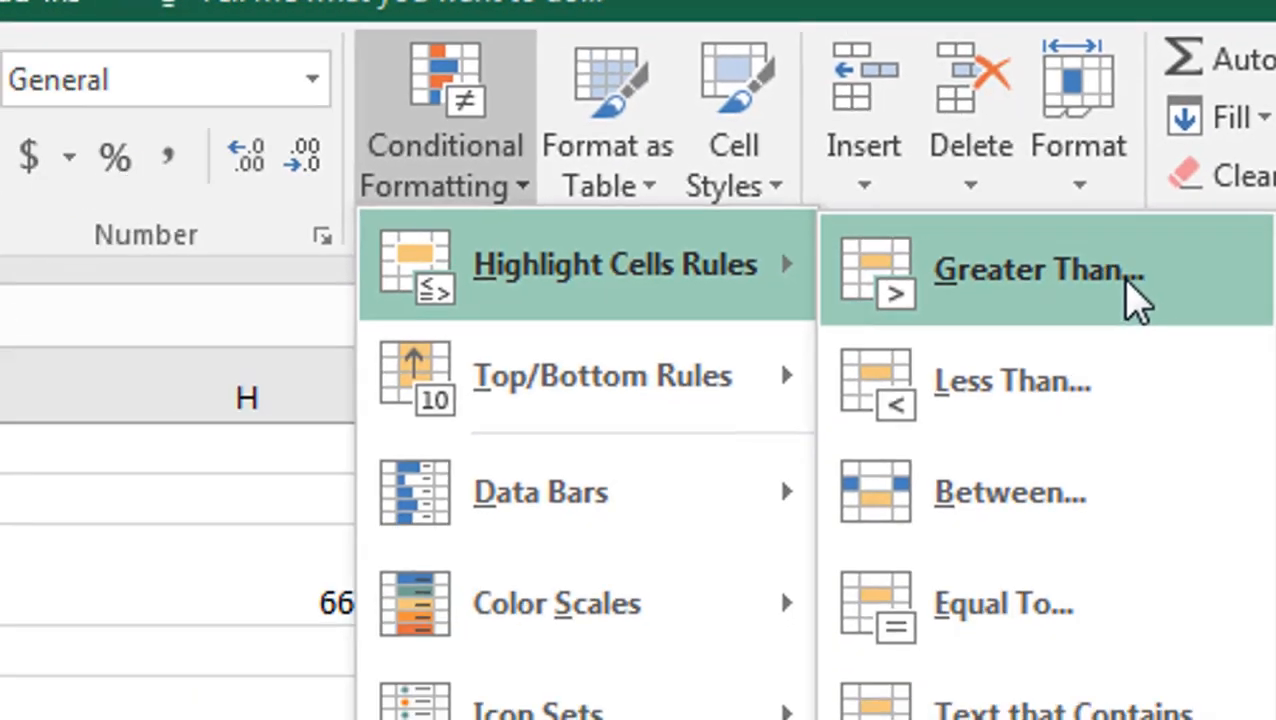
click(1165, 340)
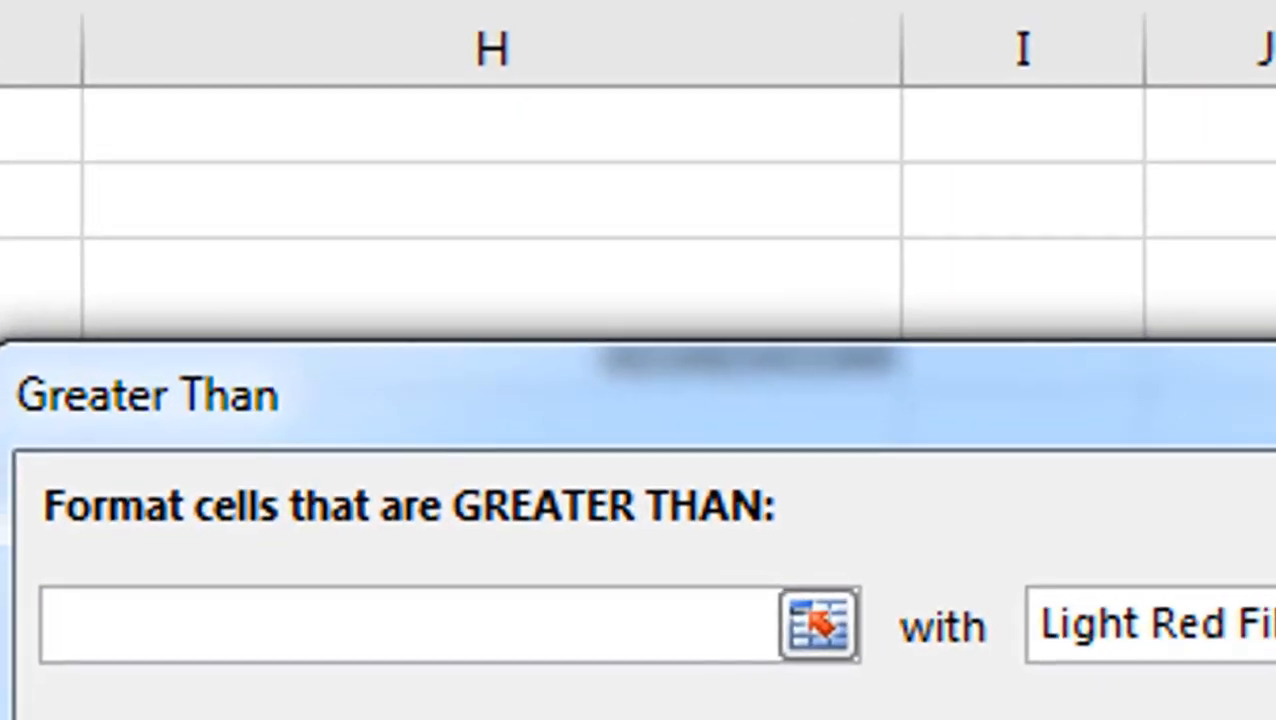
text(2000)
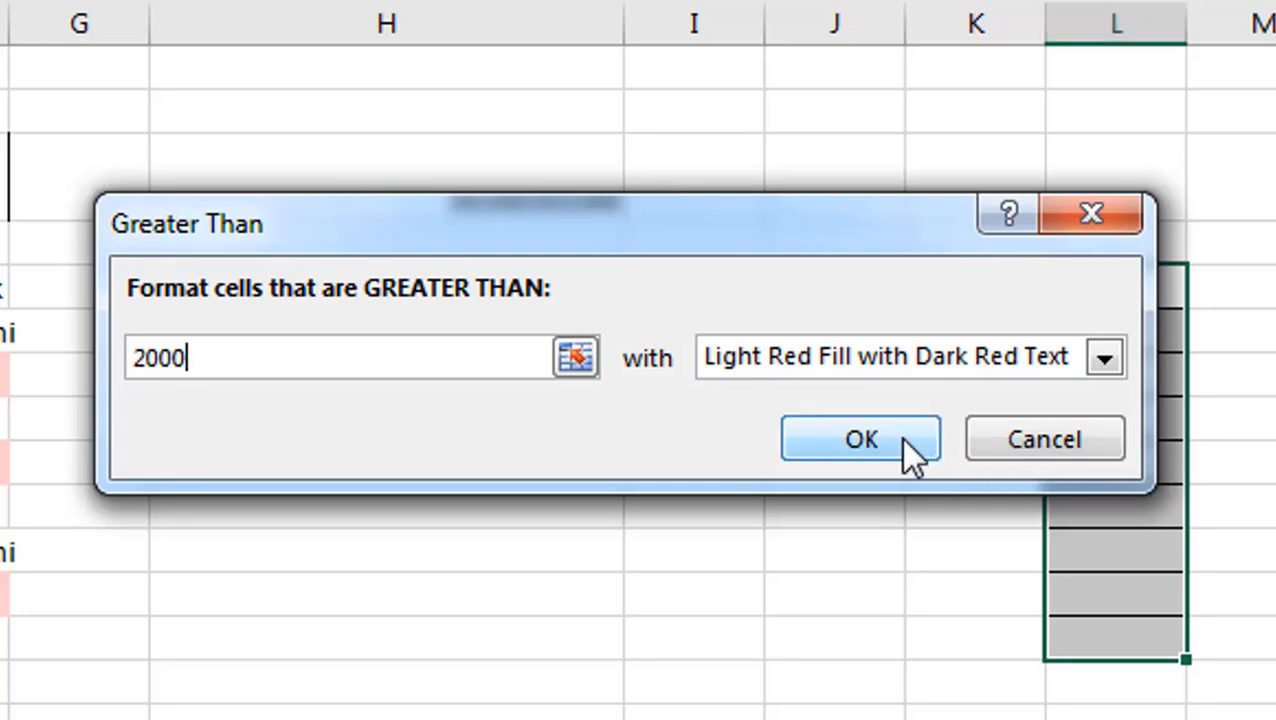
click(901, 439)
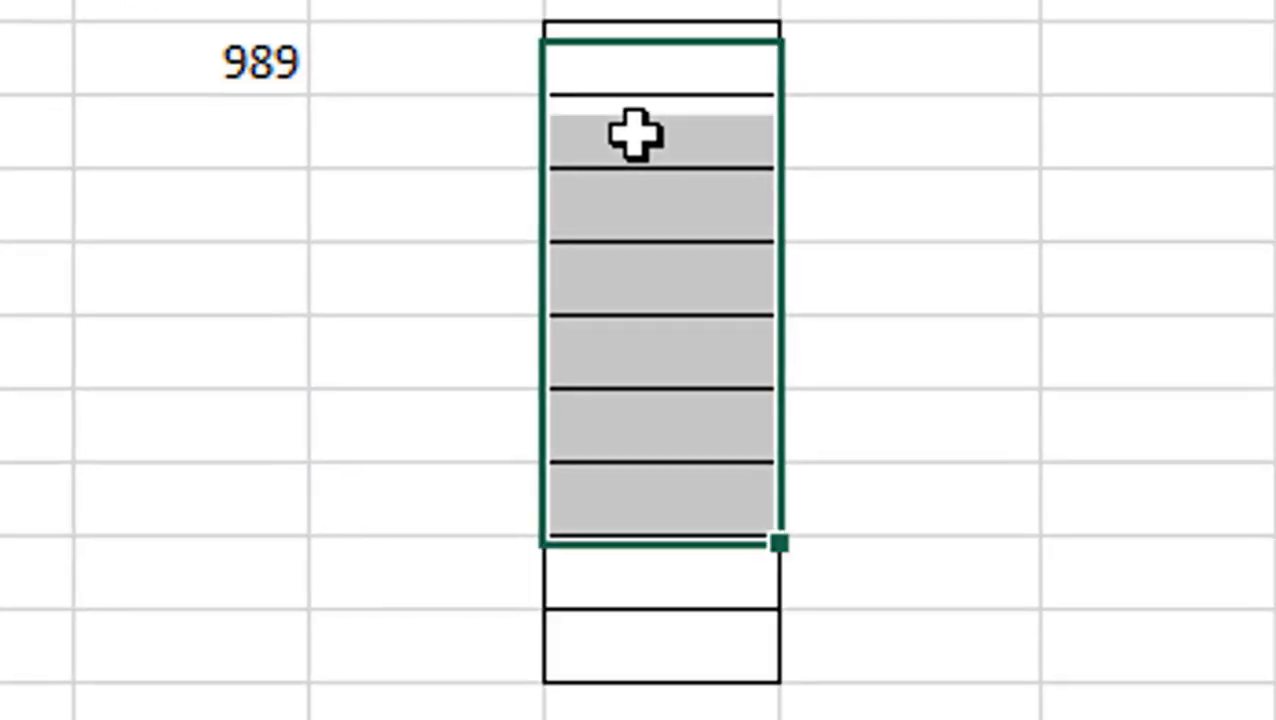
Enter 100, 2500, 5000 and 30 in cells L9 to L12 to test the greater-than rule
click(1115, 330)
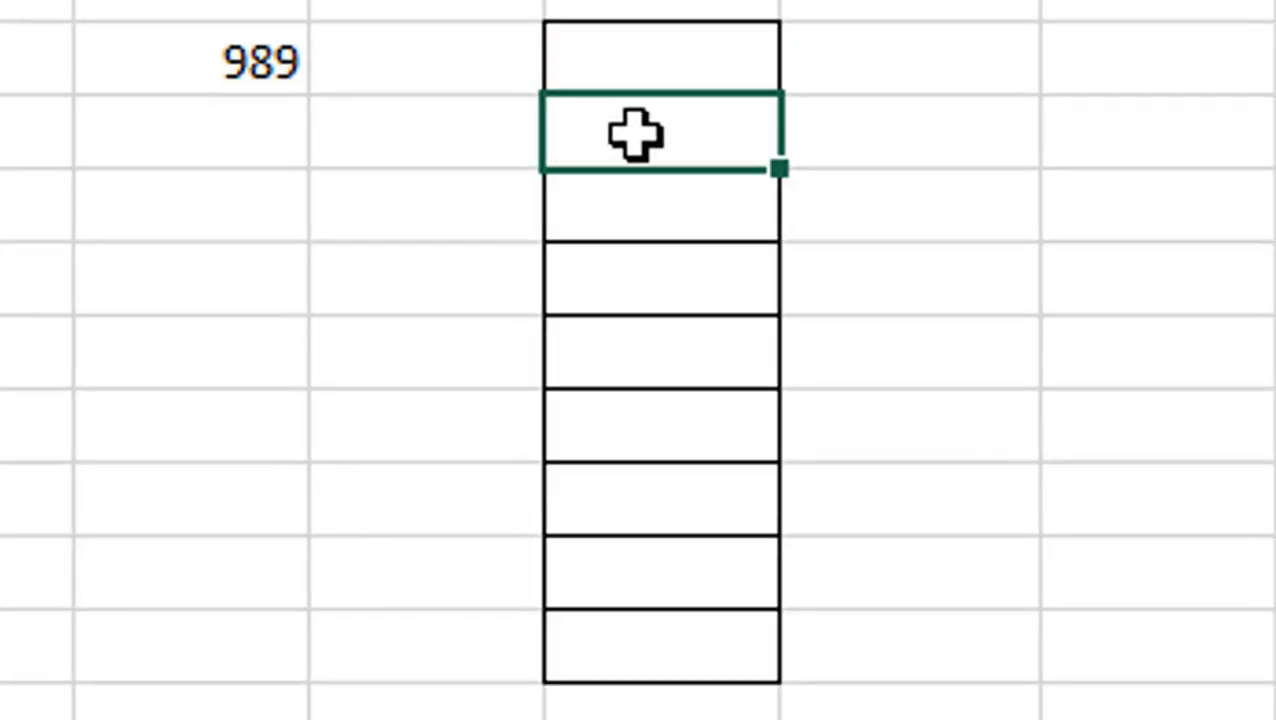
text(100)
key(Return)
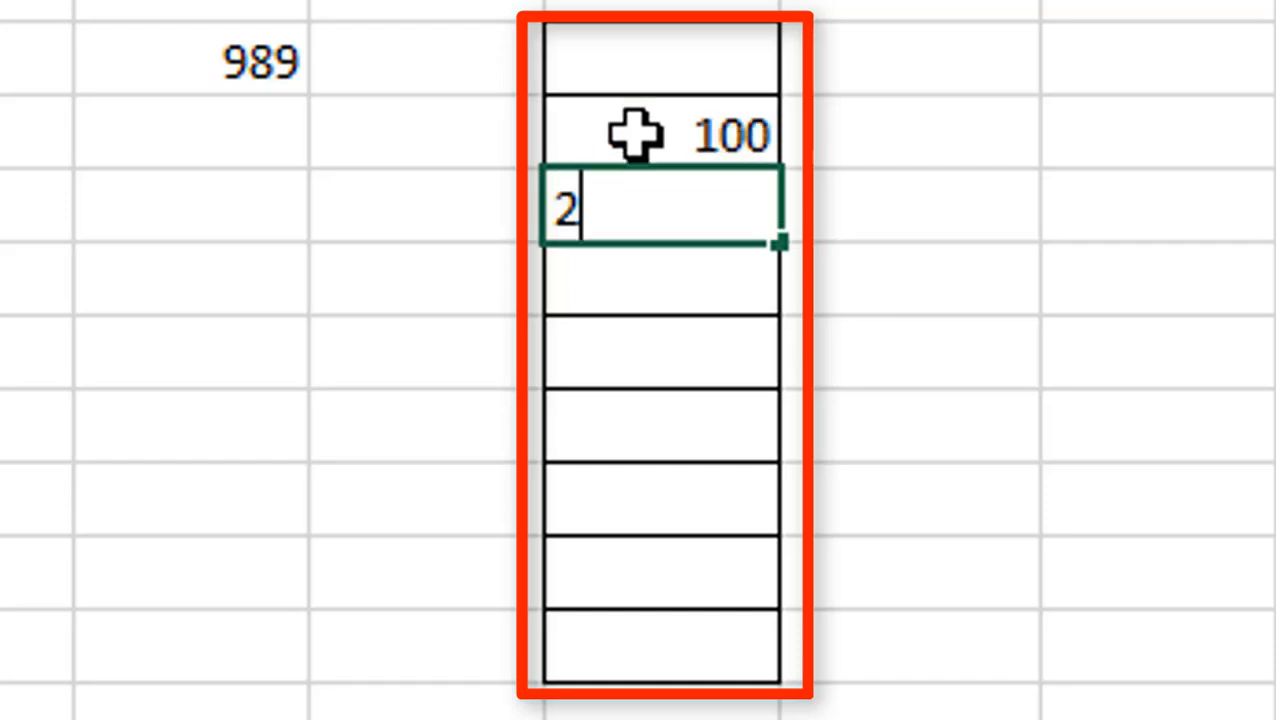
key(Return)
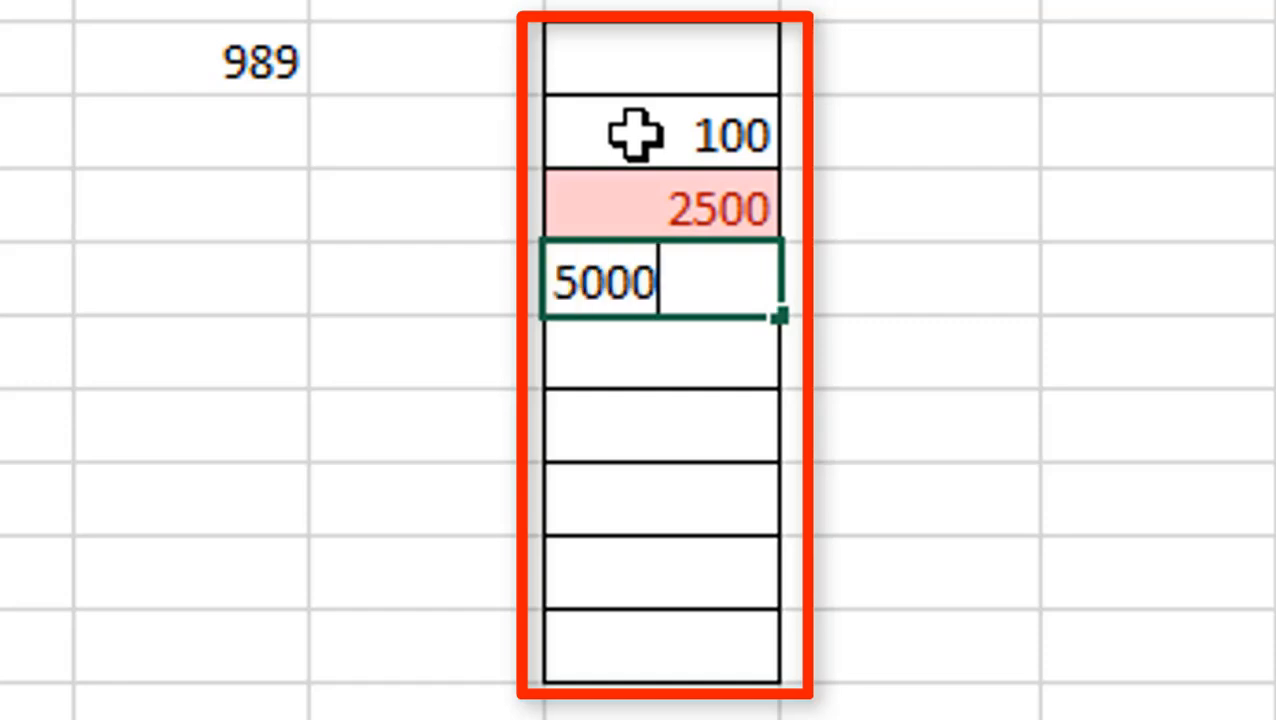
key(Return)
key(ctrl+Return)
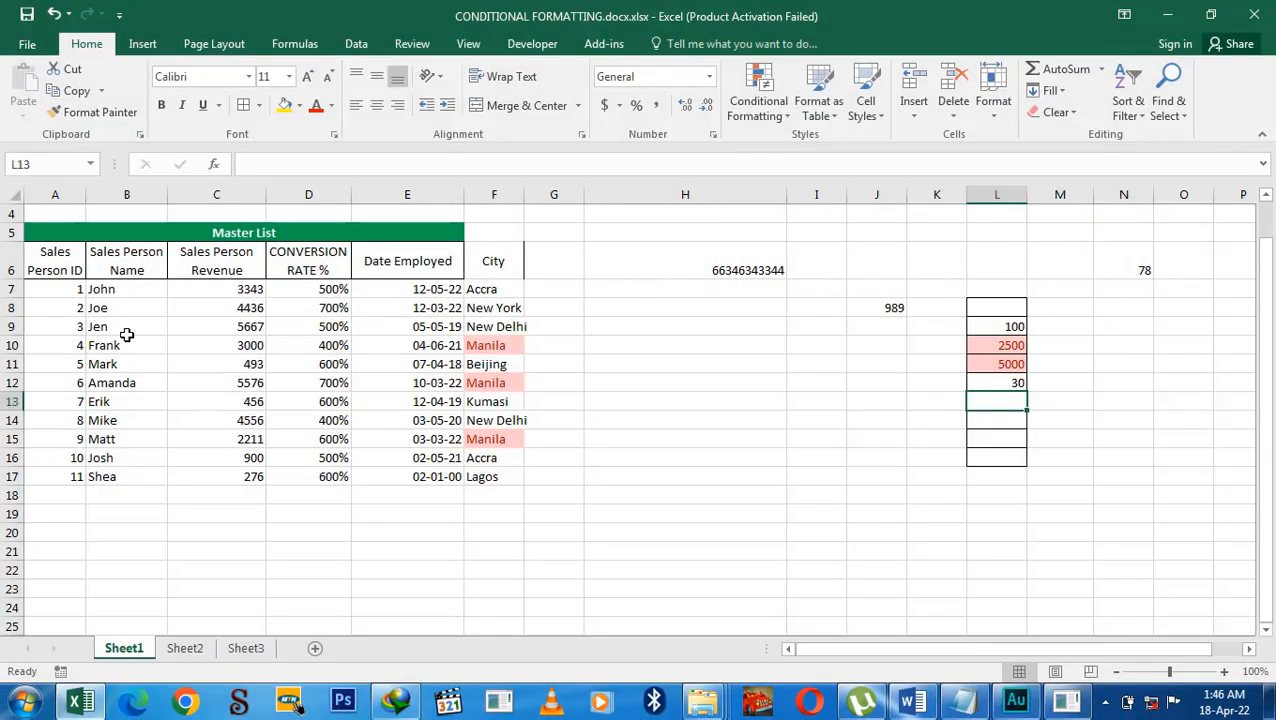
Highlight the top 5 Sales Person Revenue values with light red fill and dark red text using a Top 10 Items rule
click(127, 330)
click(785, 100)
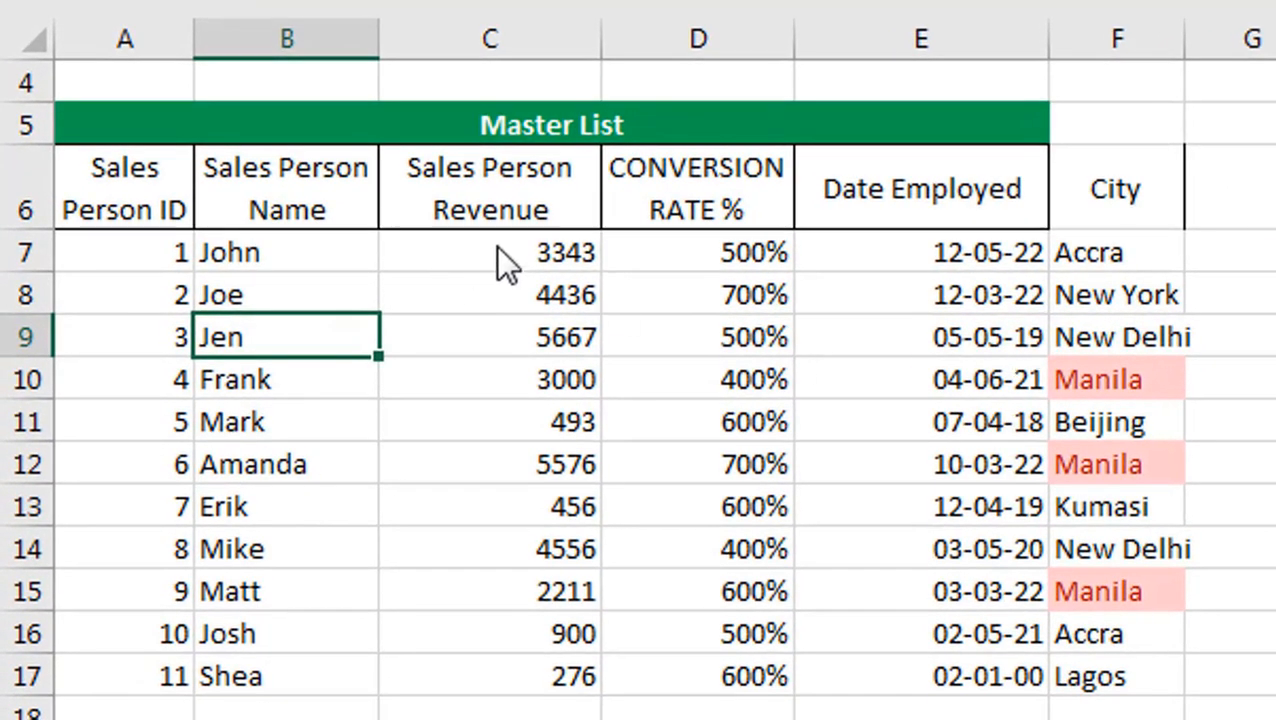
drag(507, 250, 514, 600)
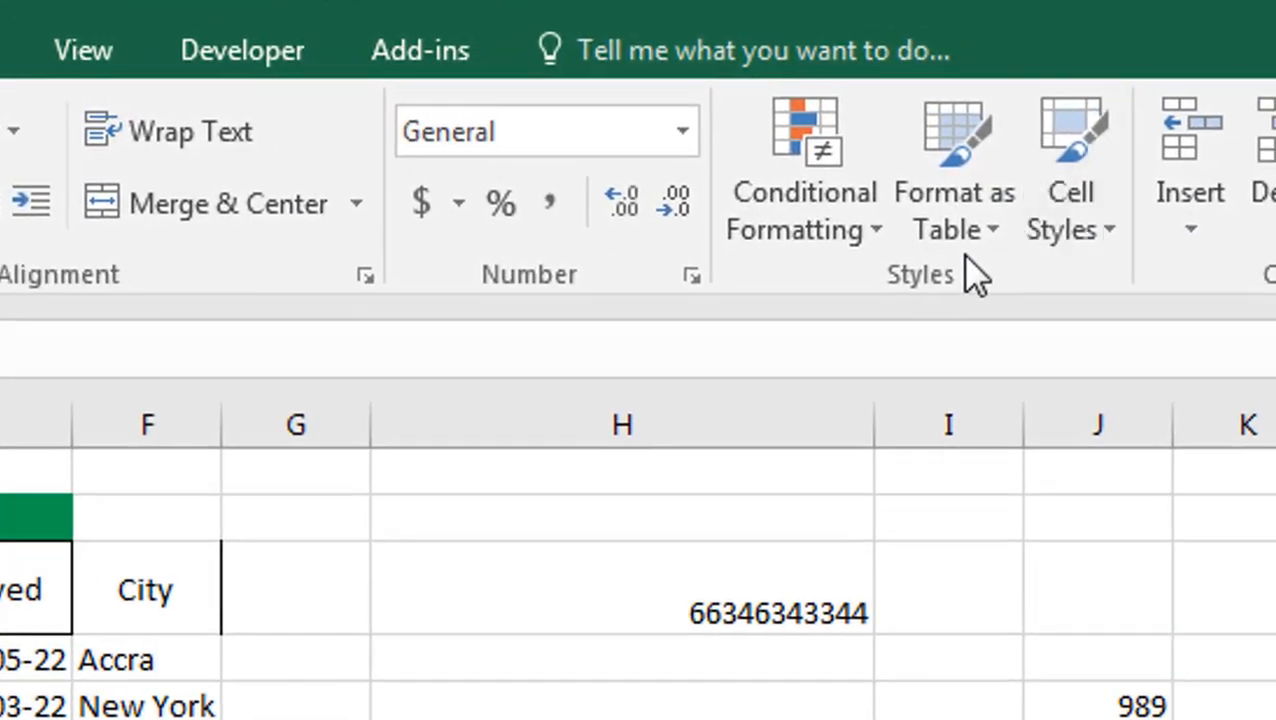
click(882, 222)
mouse_move(845, 390)
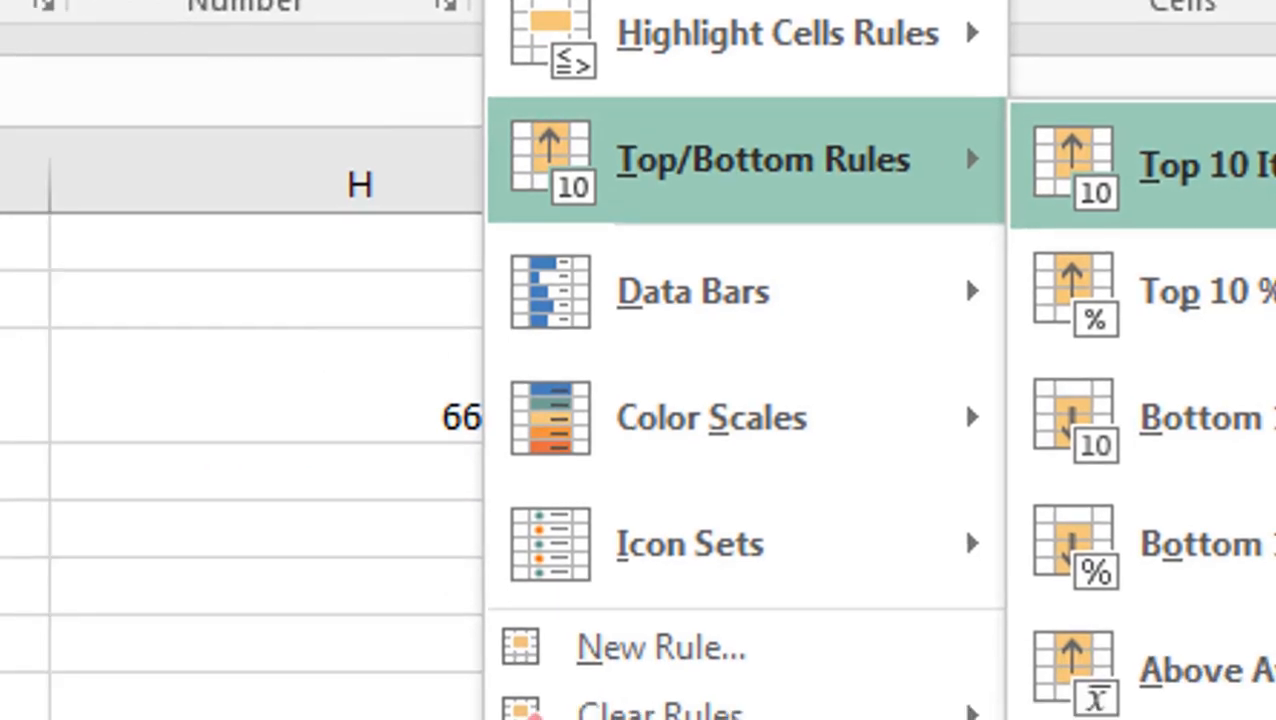
click(1030, 240)
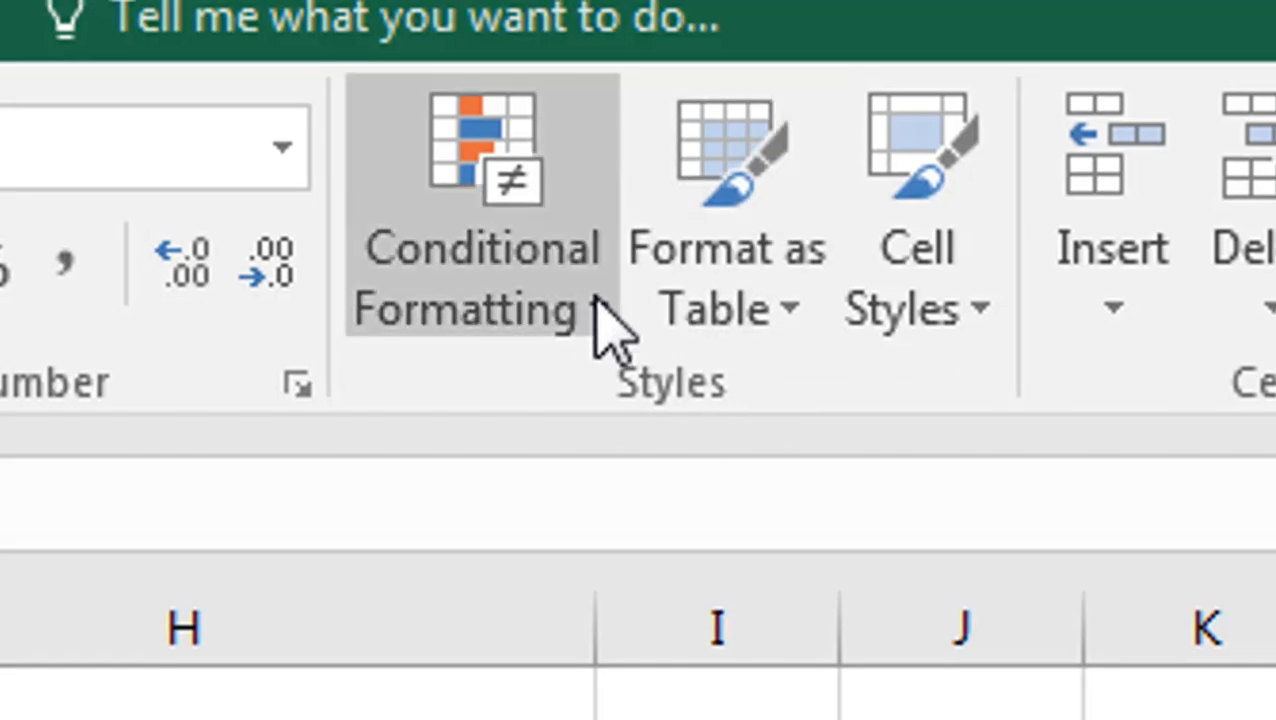
click(597, 308)
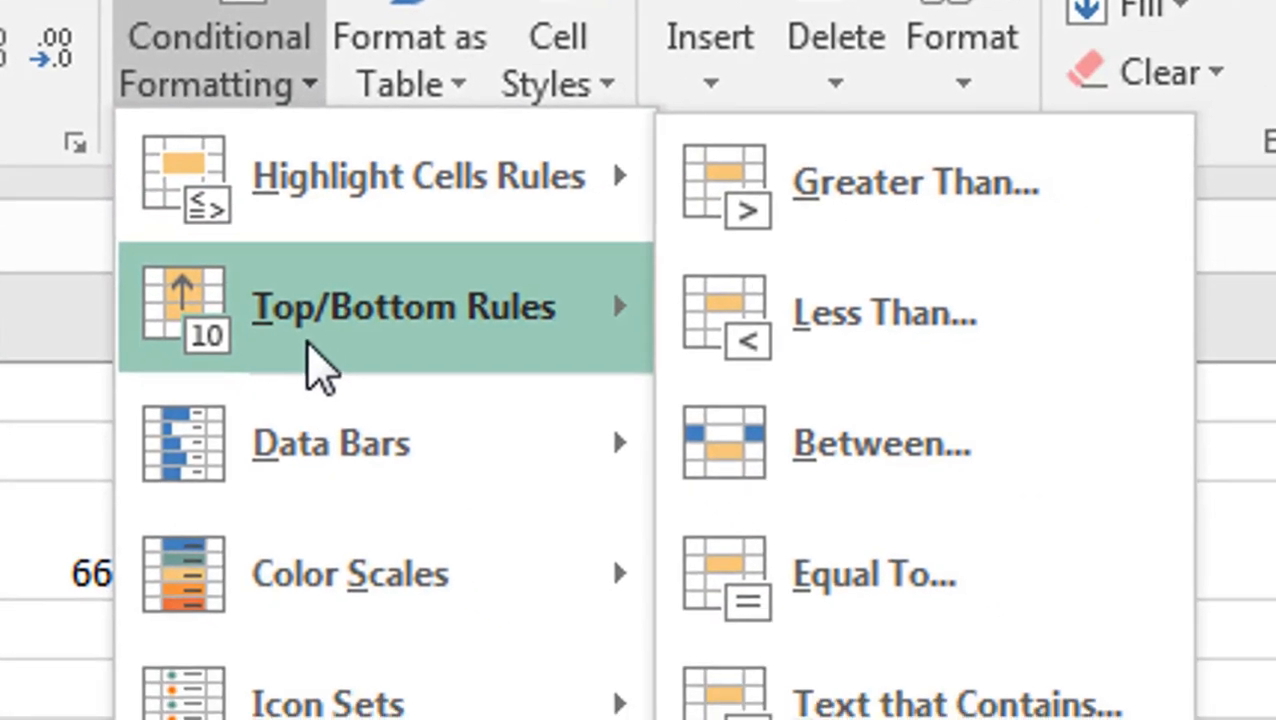
mouse_move(448, 327)
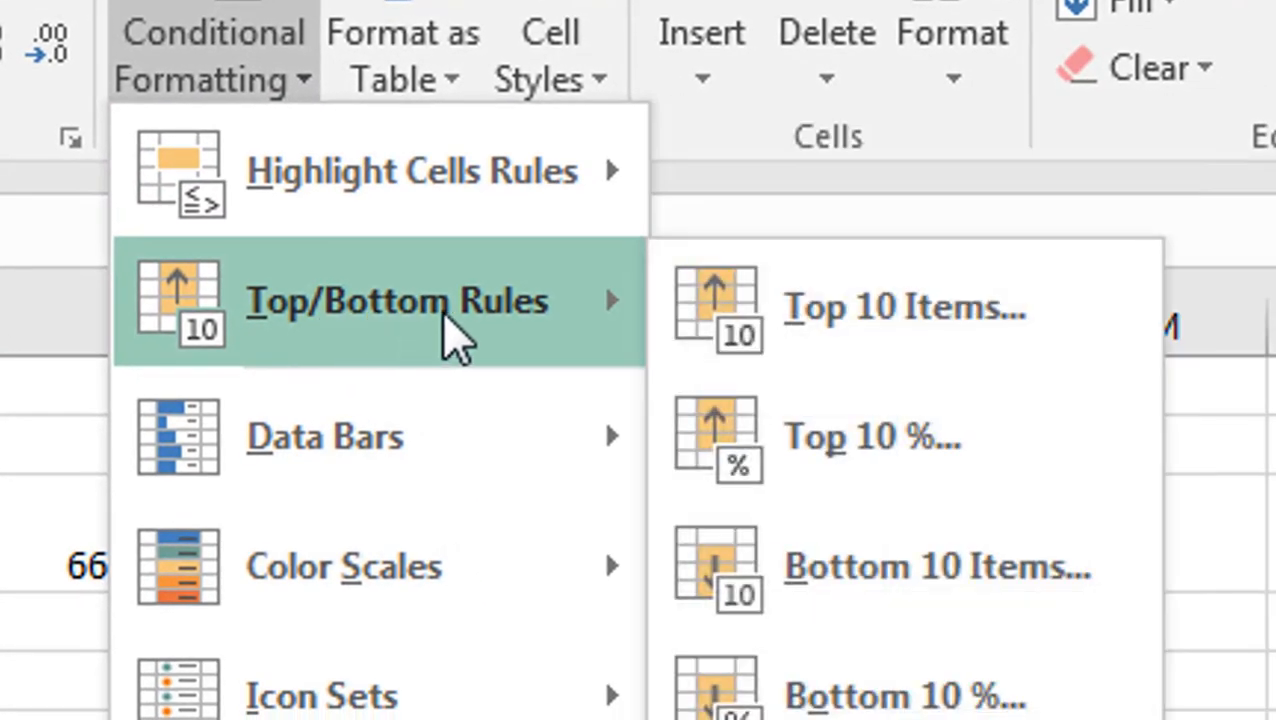
click(787, 331)
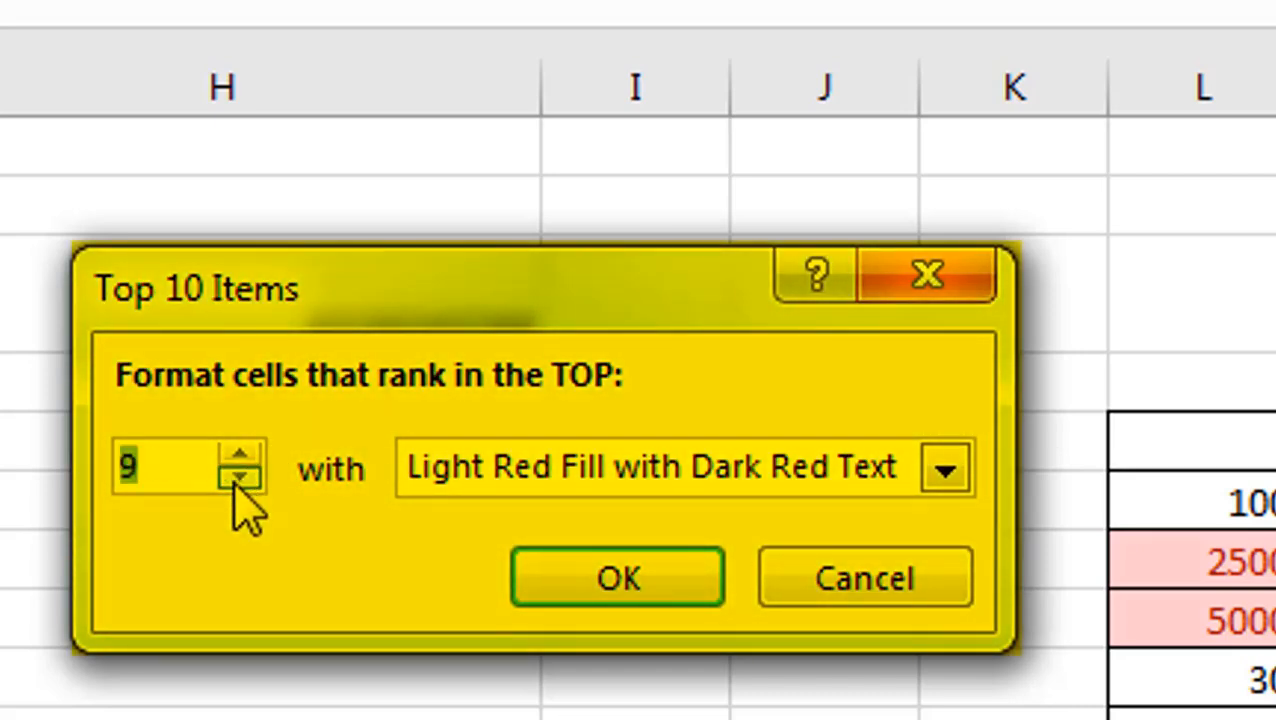
click(239, 478)
click(239, 478)
click(239, 478)
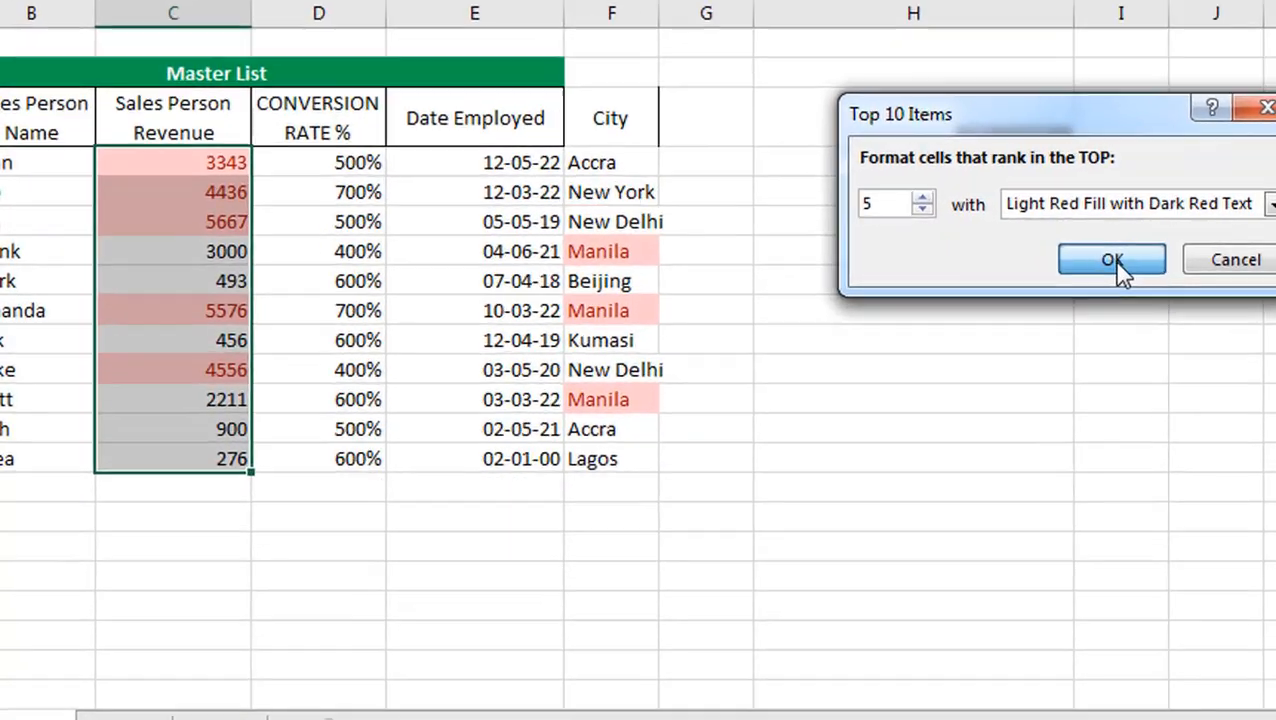
click(1113, 259)
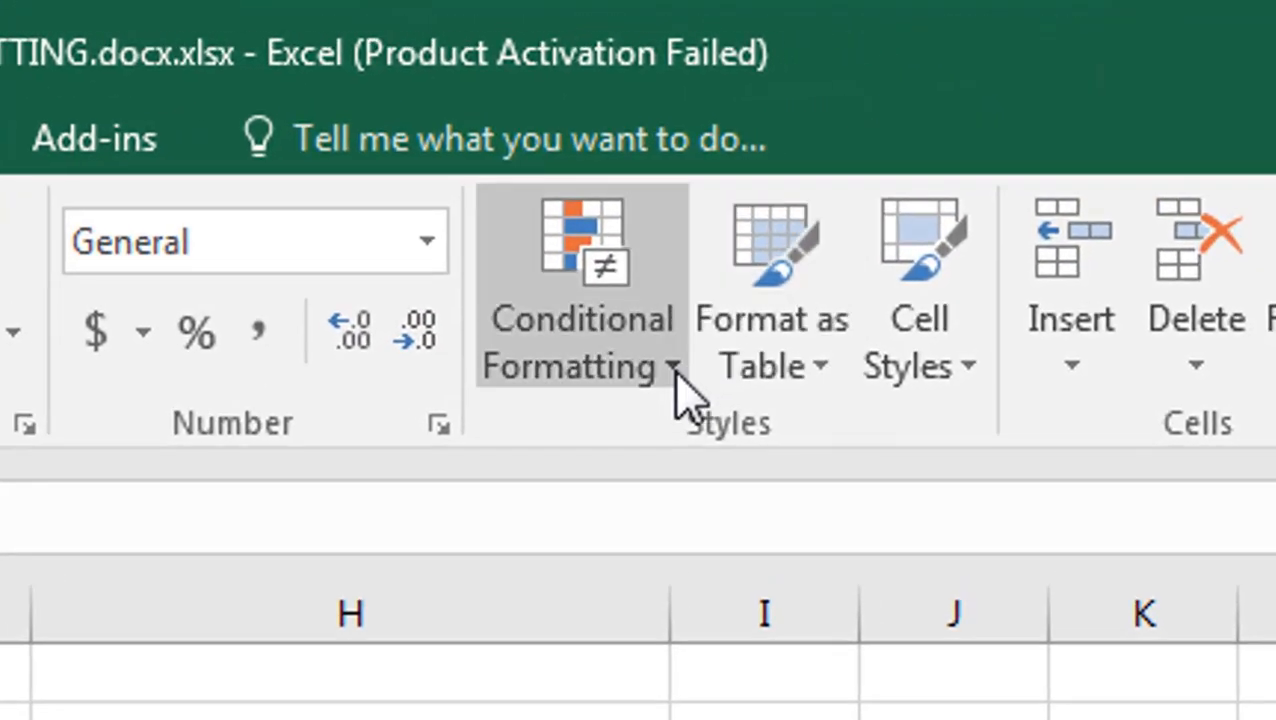
Highlight the above-average Sales Person Revenue values with light red fill and dark red text
click(719, 343)
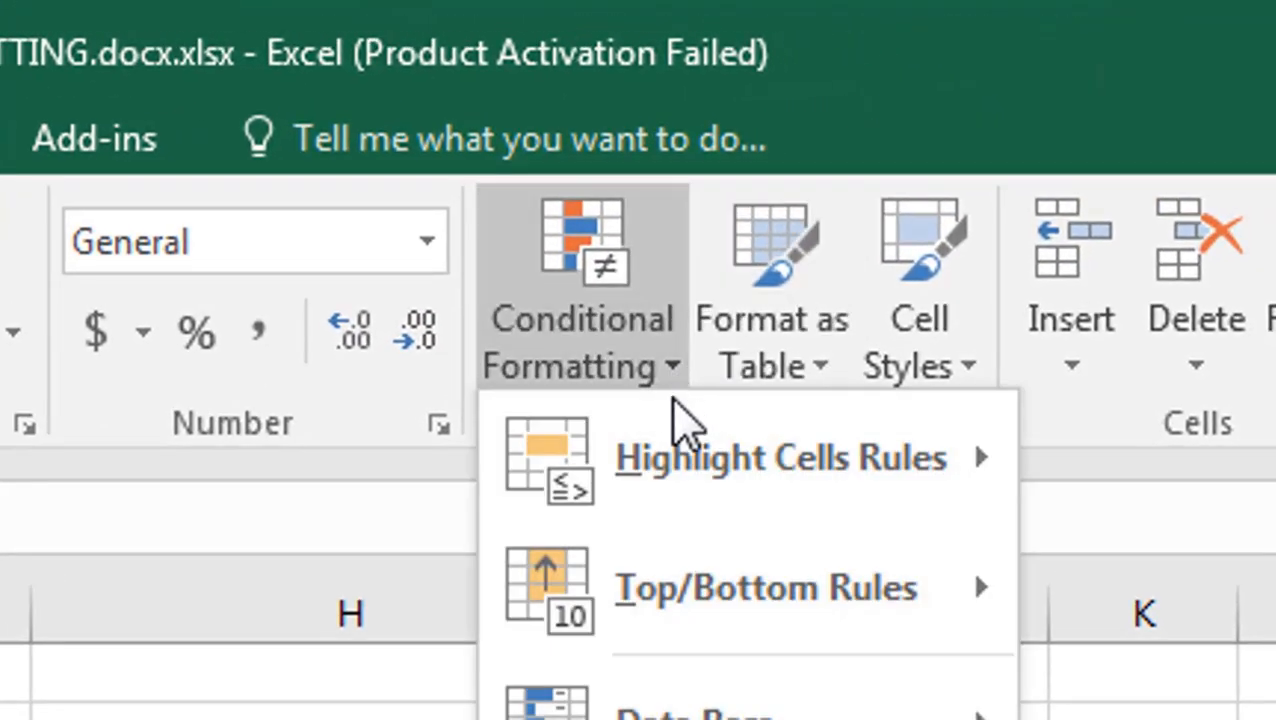
mouse_move(797, 542)
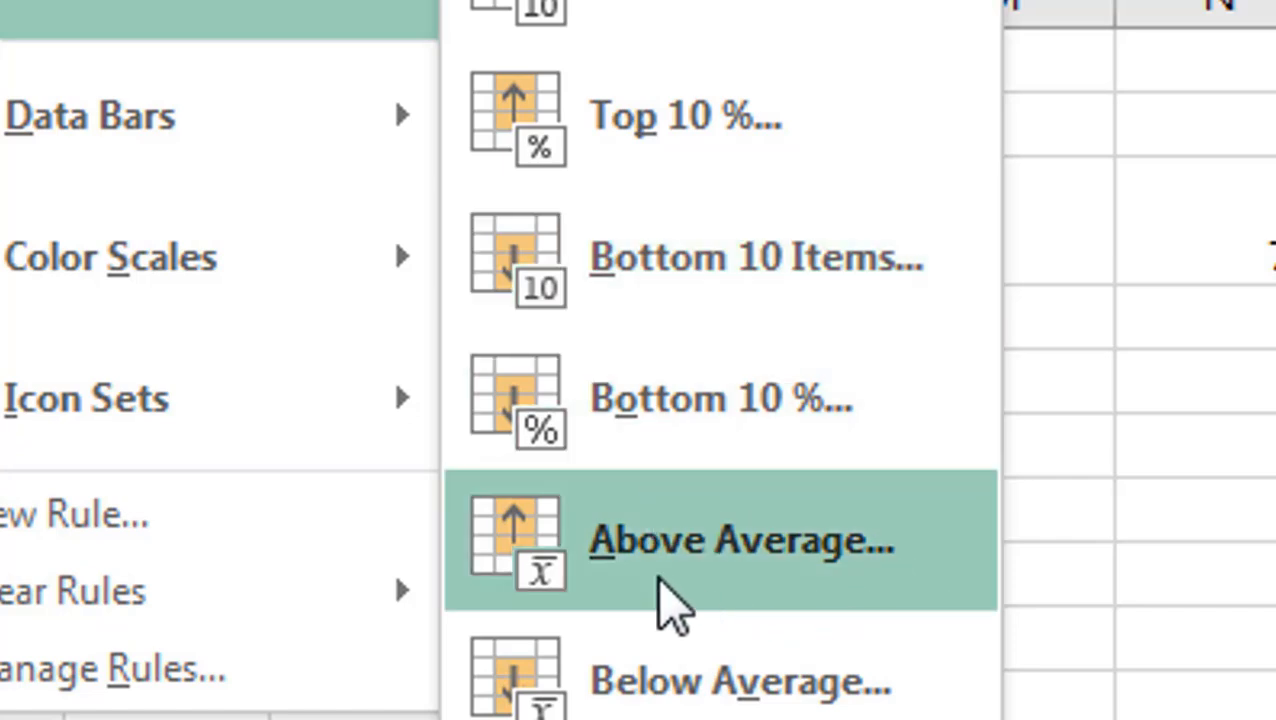
click(729, 590)
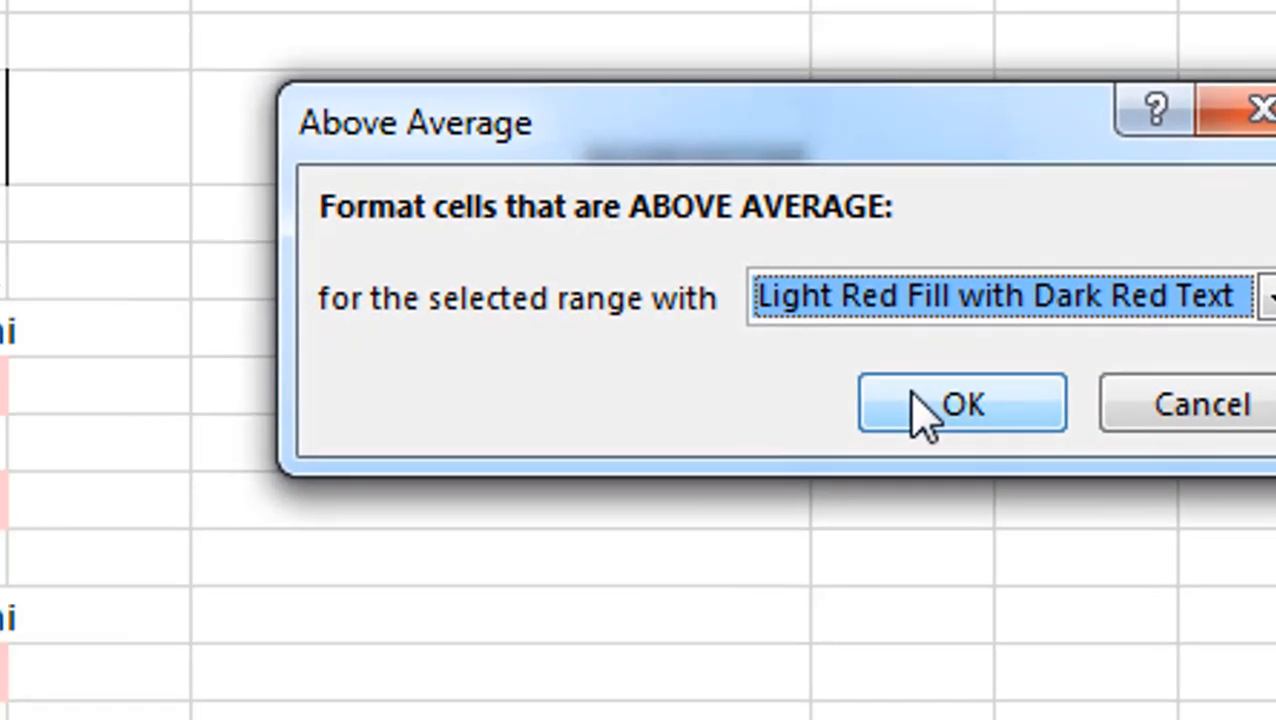
click(920, 400)
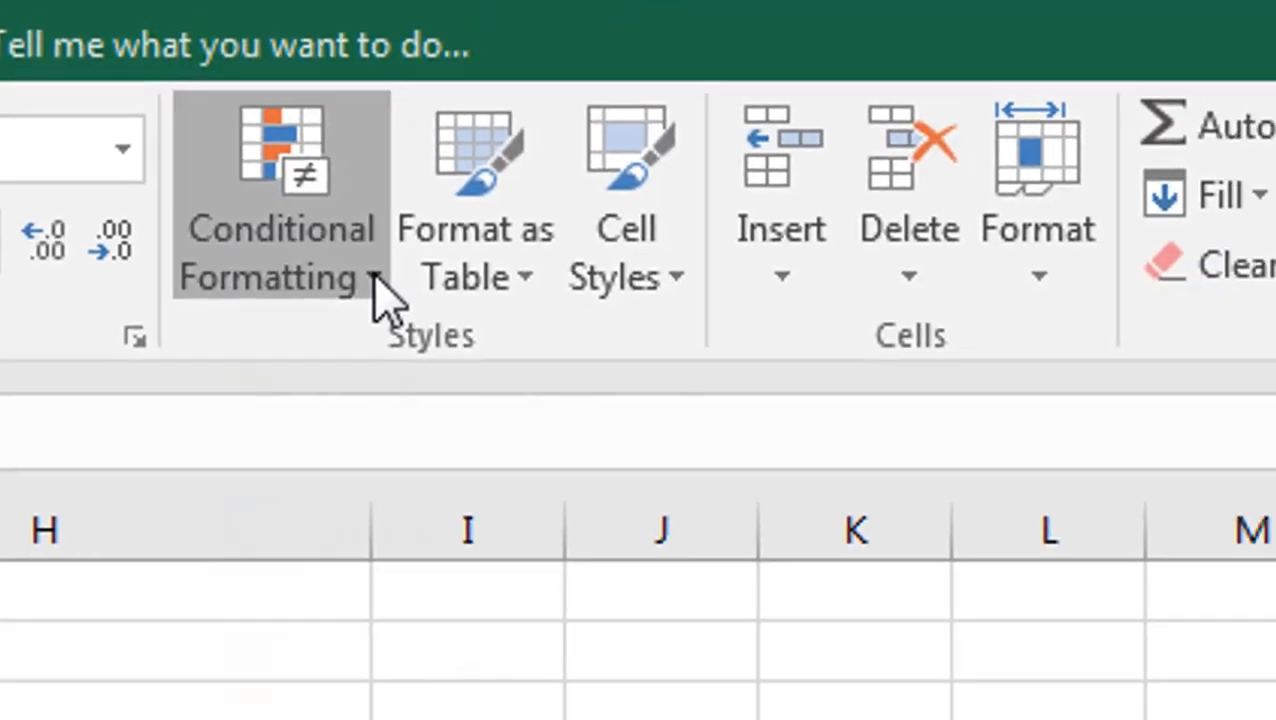
Highlight the below-average Sales Person Revenue values with light red fill and dark red text
click(530, 313)
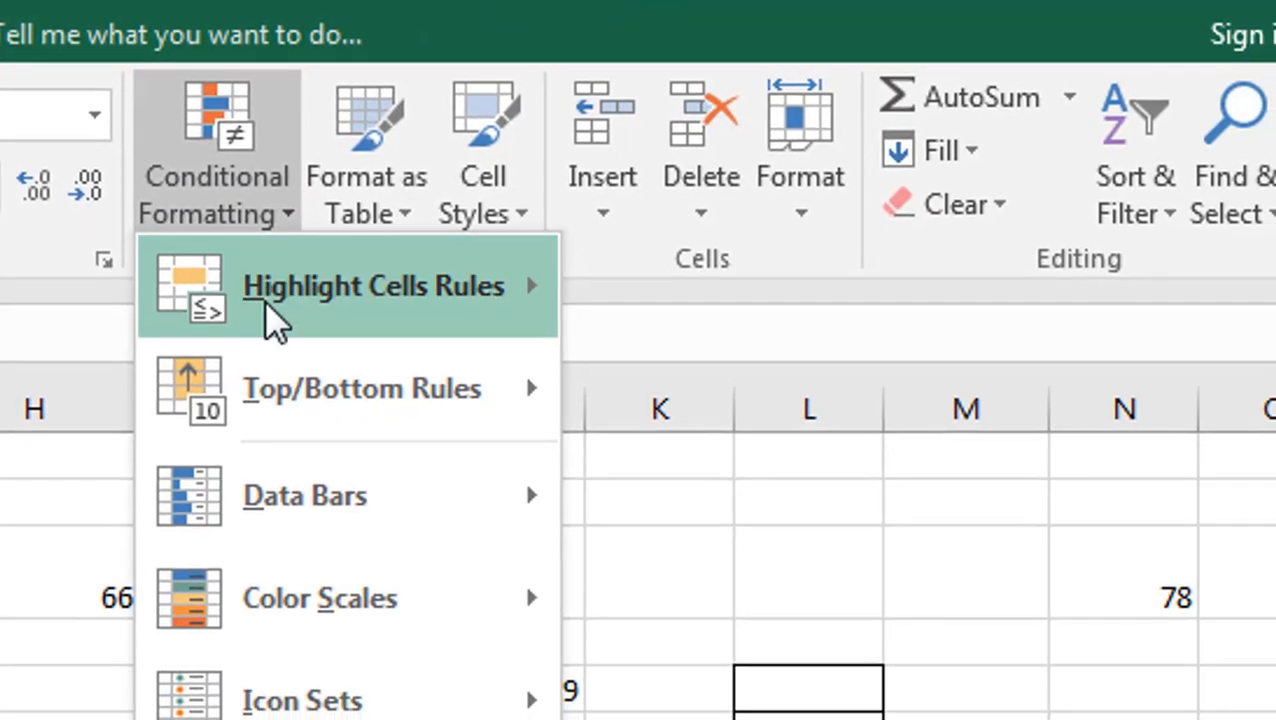
mouse_move(470, 395)
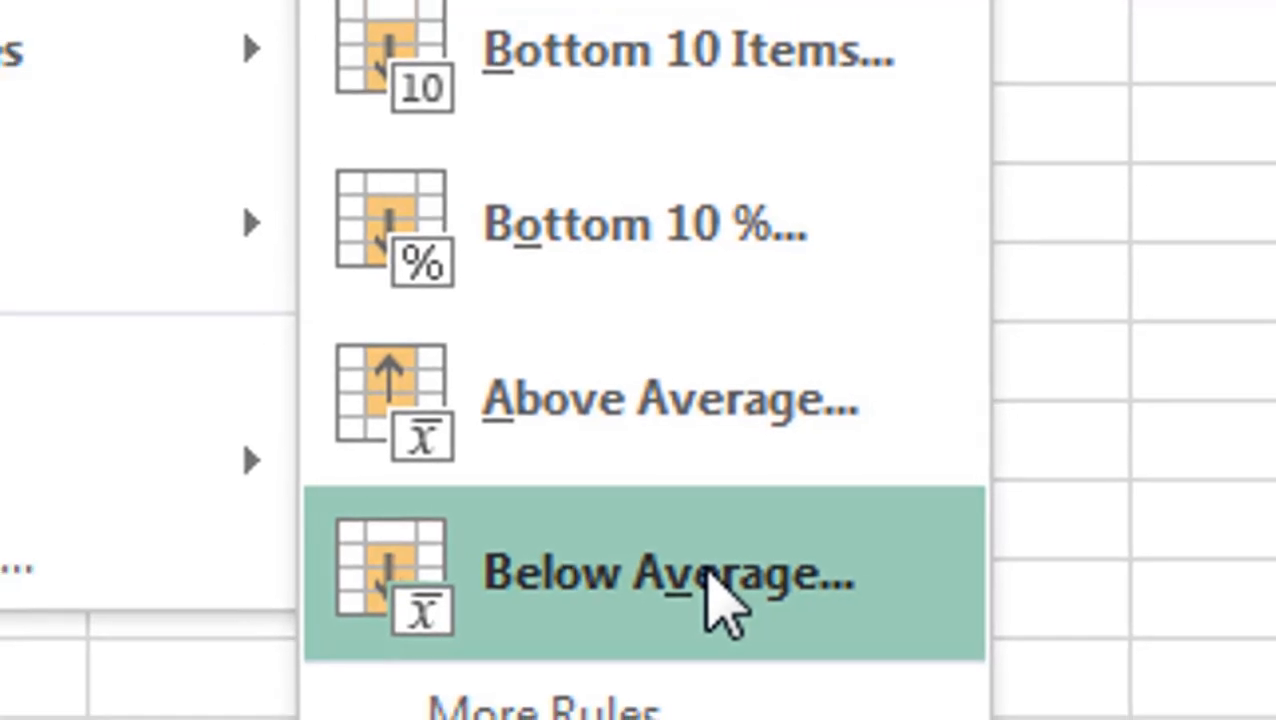
click(680, 572)
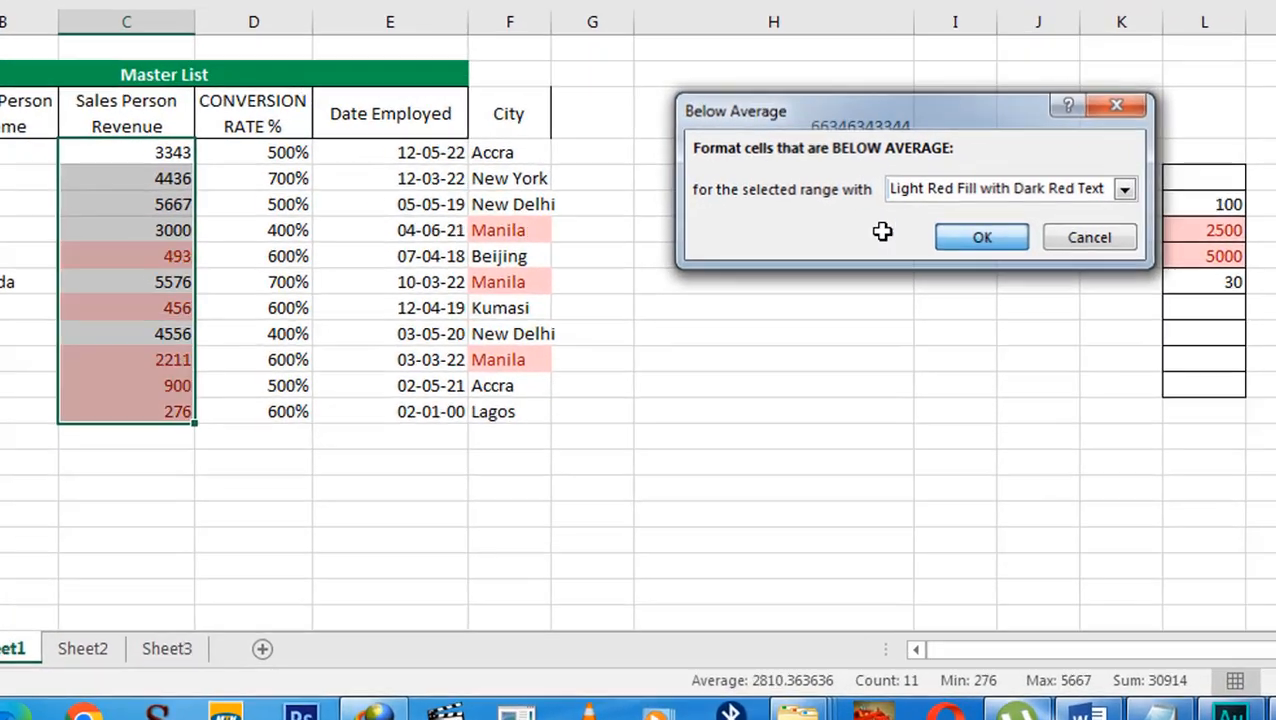
click(575, 433)
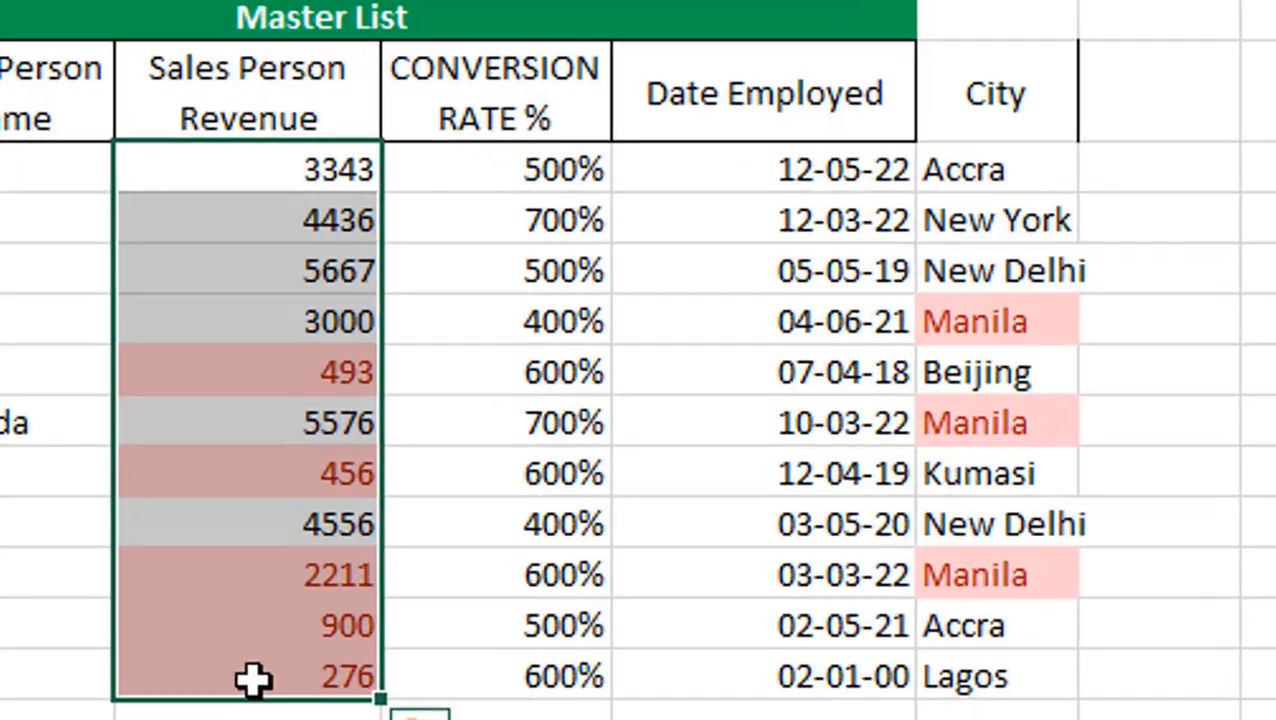
click(290, 716)
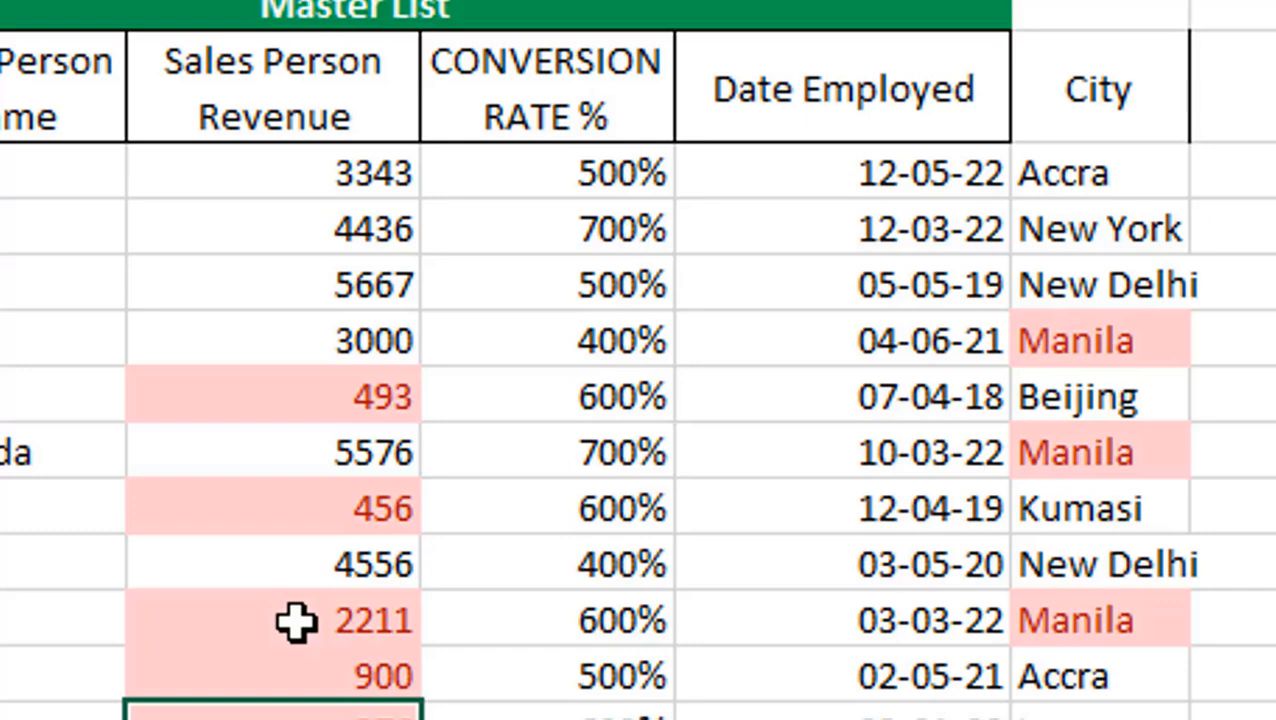
click(262, 501)
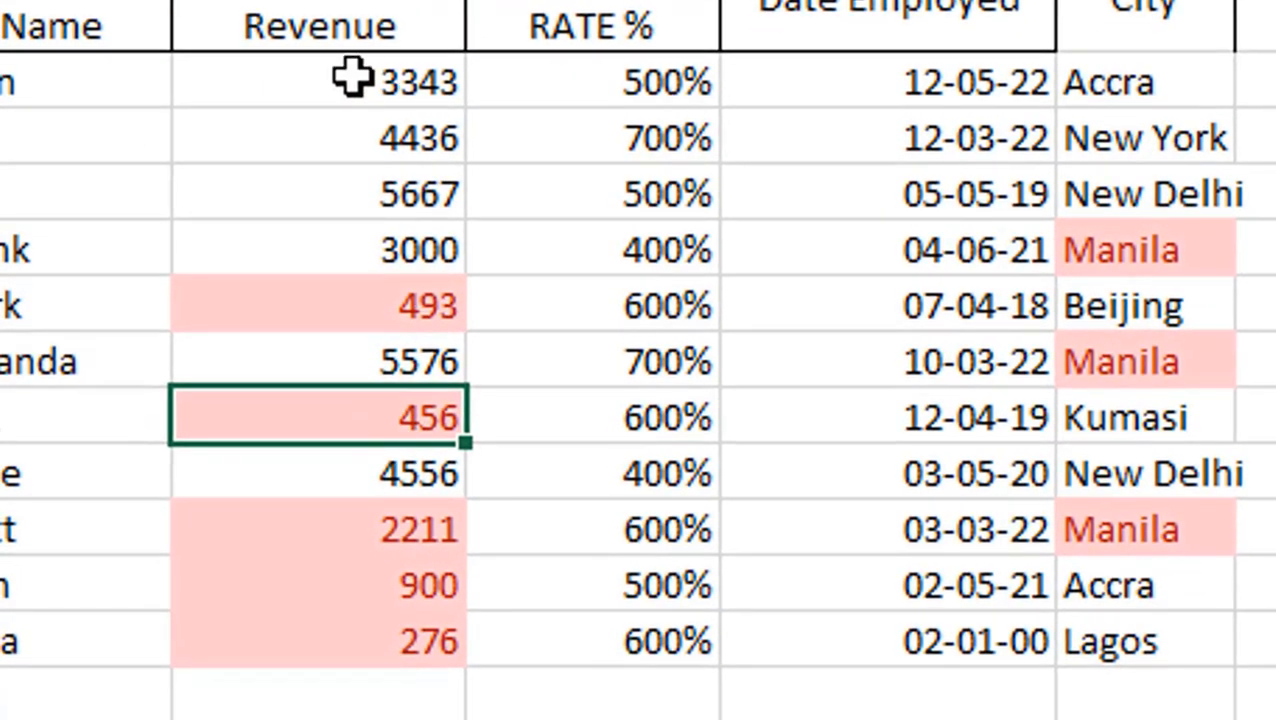
Undo the below-average formatting on the Sales Person Revenue values
click(350, 81)
drag(350, 81, 362, 590)
key(ctrl+z)
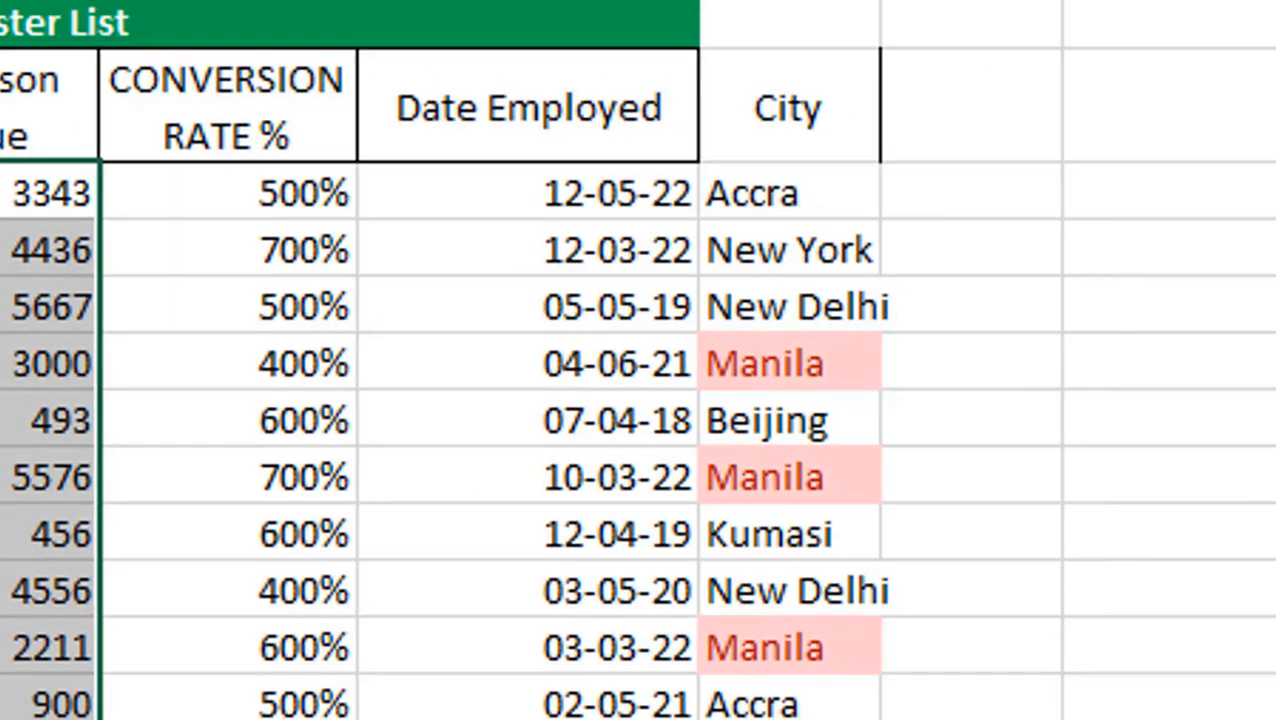
click(650, 3)
mouse_move(748, 75)
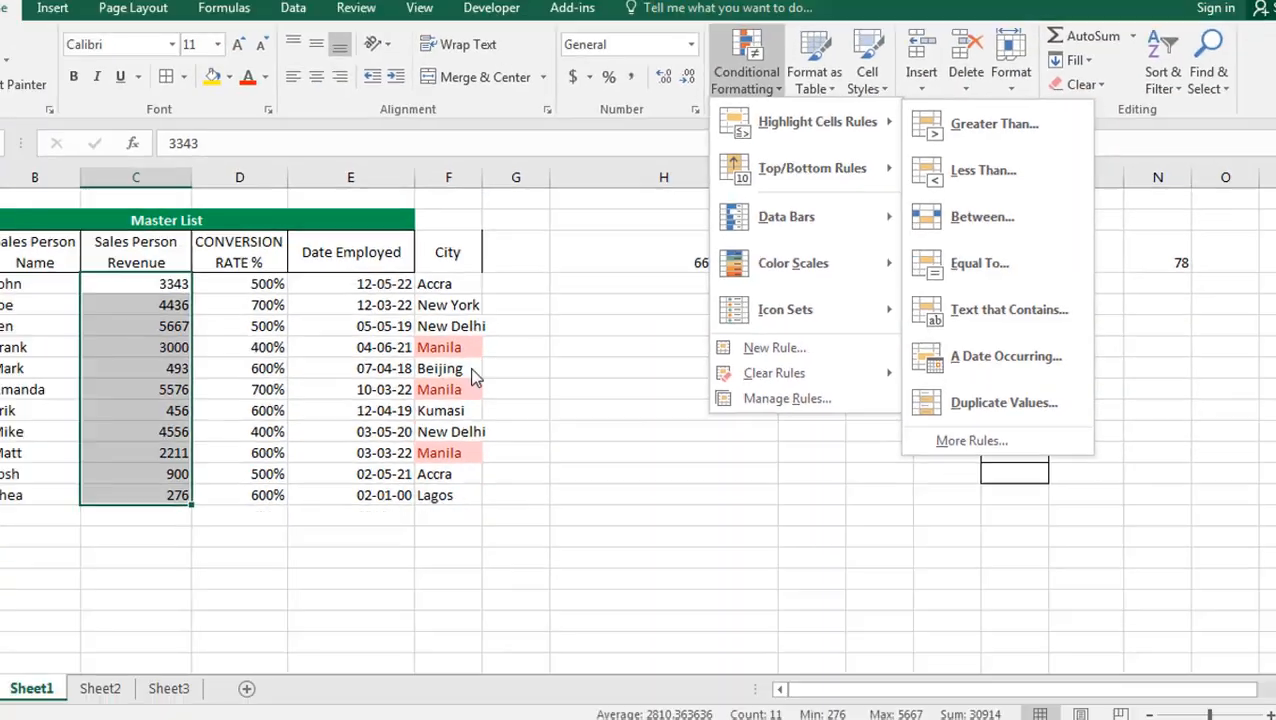
click(284, 340)
click(150, 332)
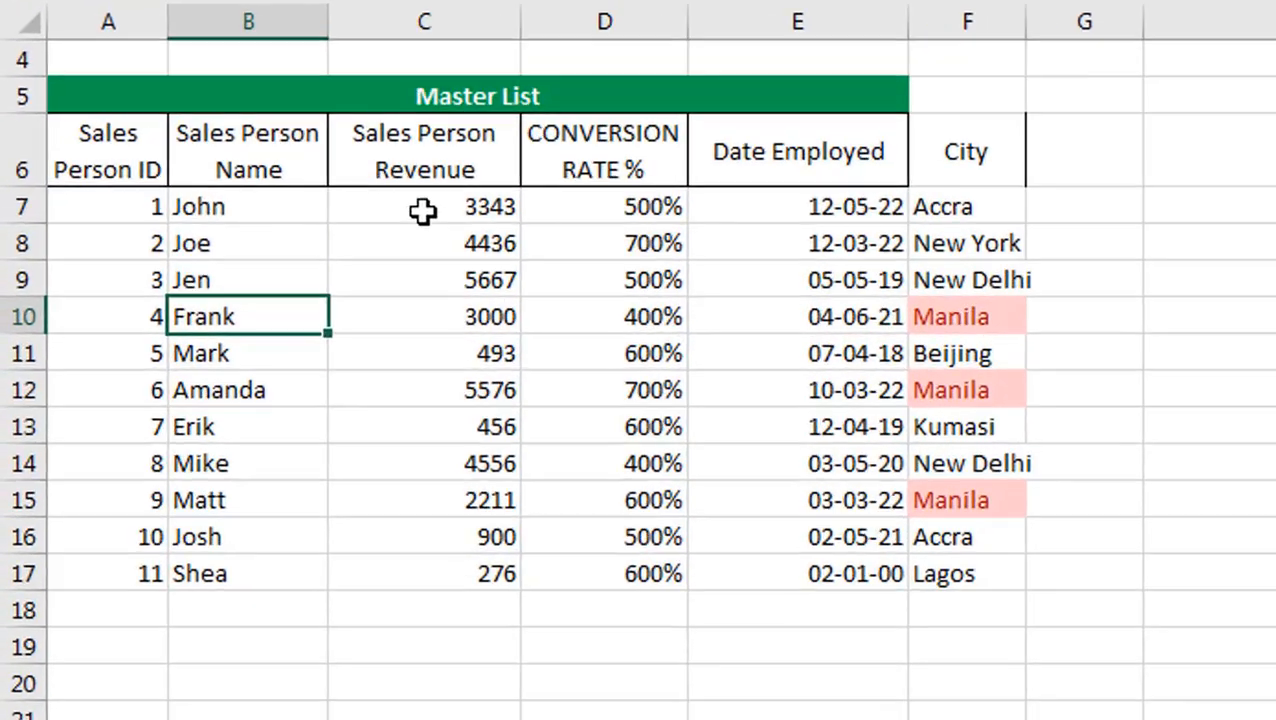
Add solid-fill red data bars to the Sales Person Revenue values
drag(217, 276, 231, 396)
drag(533, 487, 532, 586)
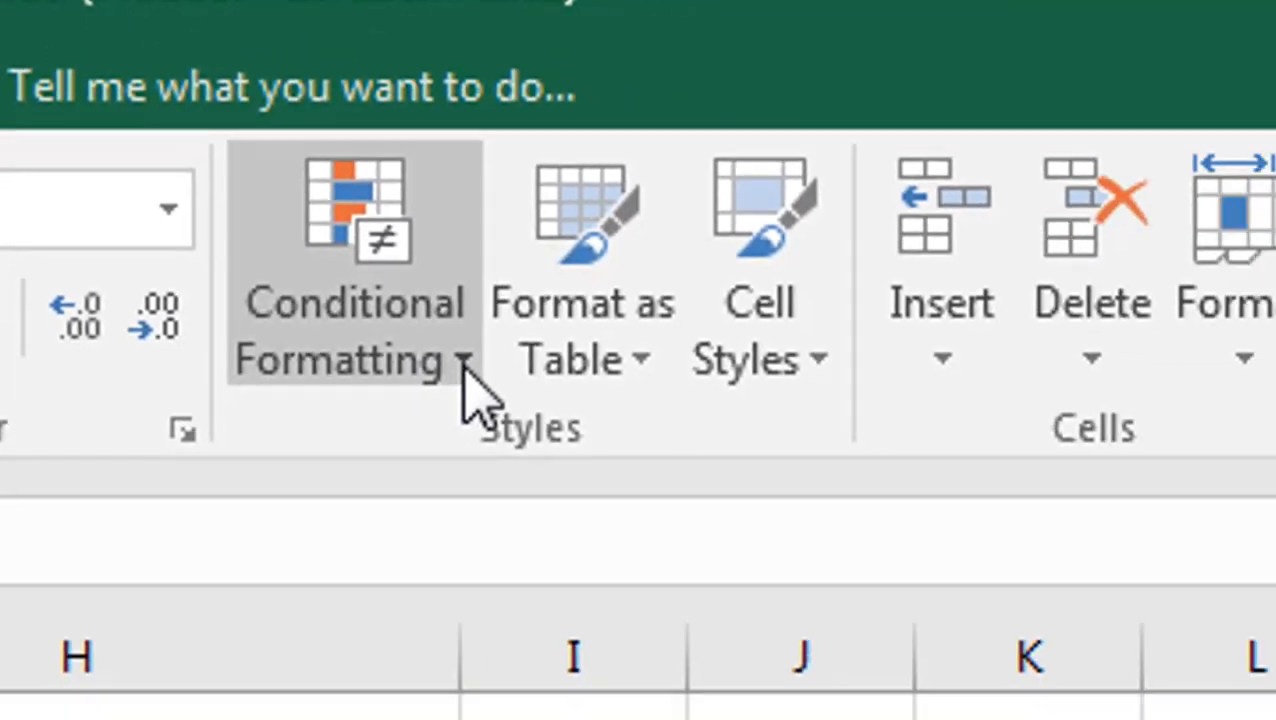
click(592, 470)
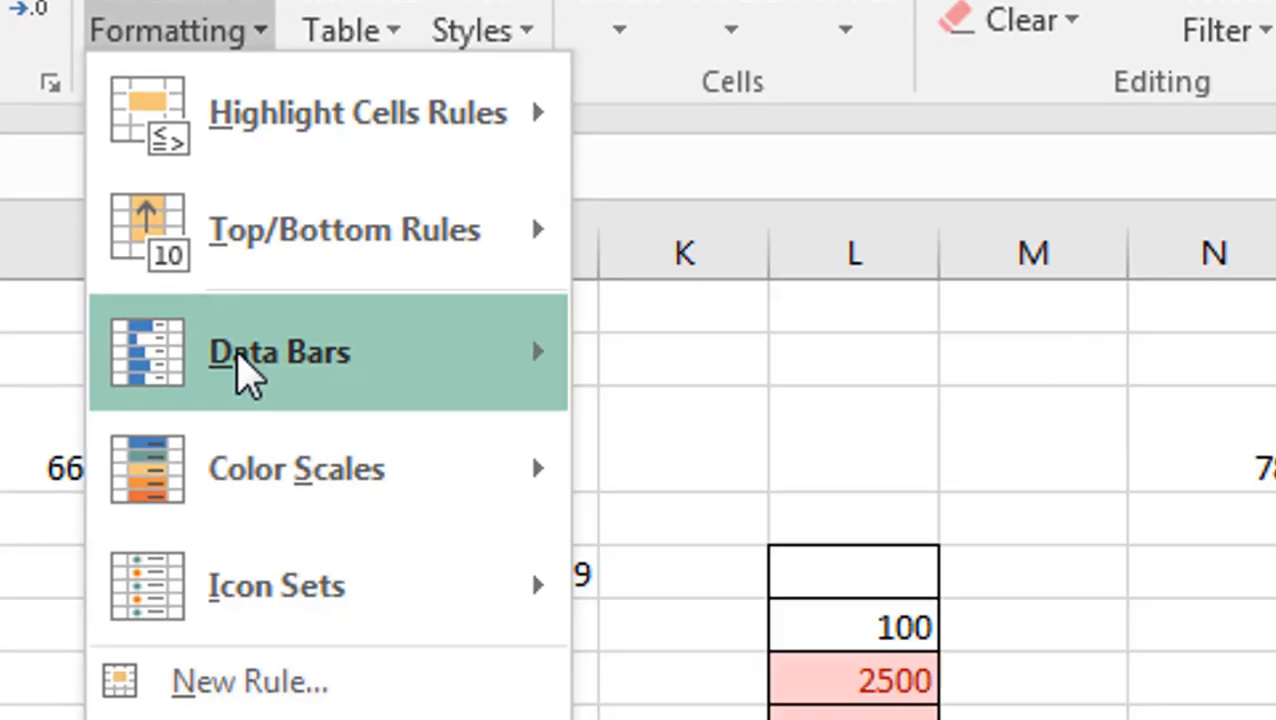
mouse_move(238, 360)
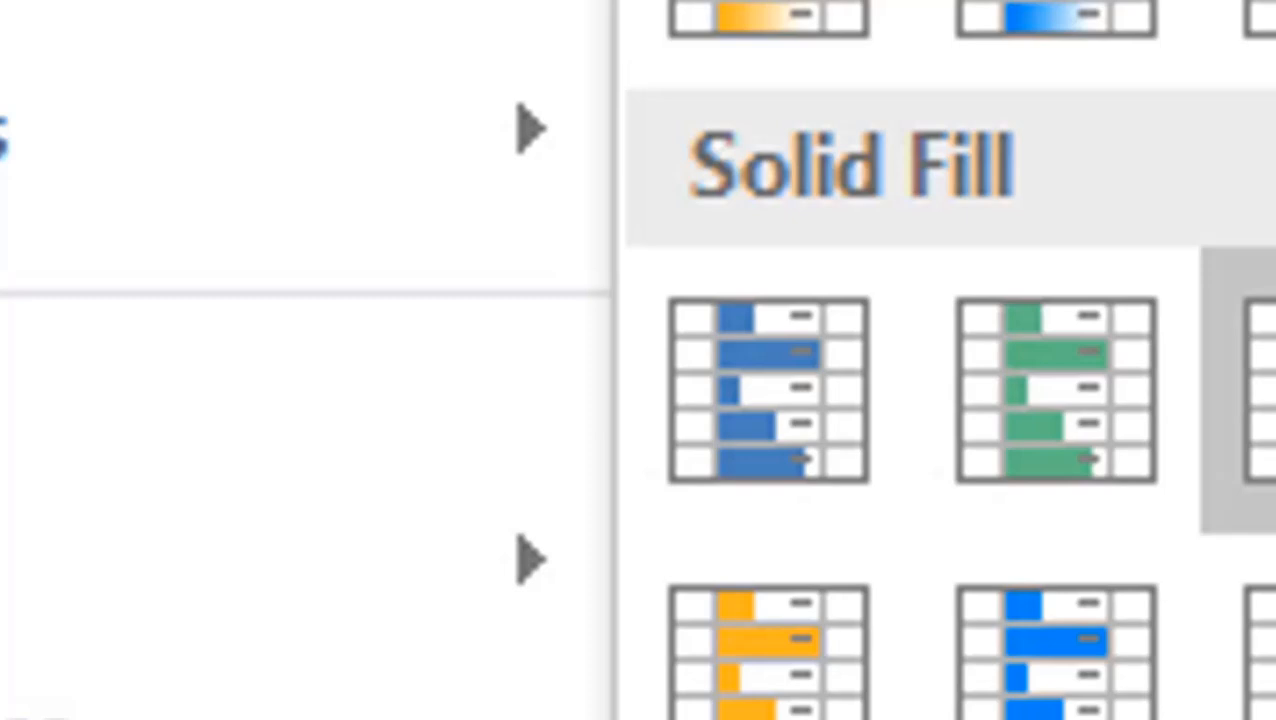
click(1250, 390)
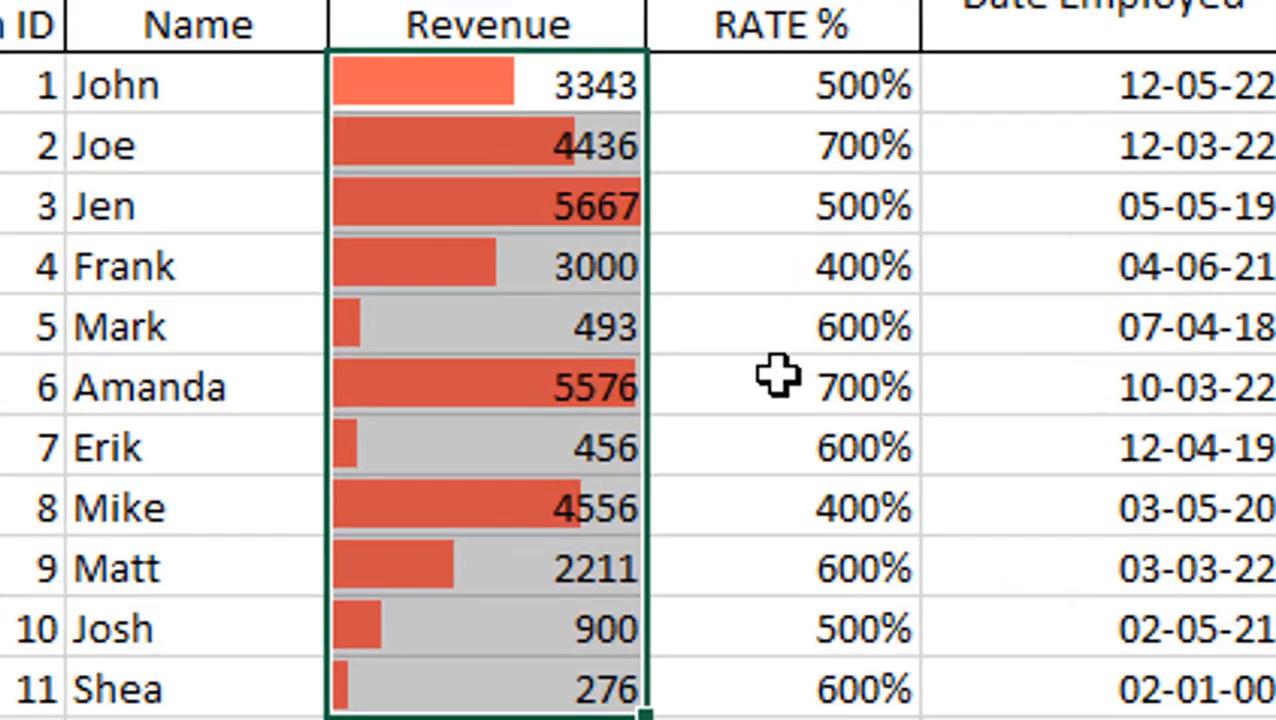
click(797, 368)
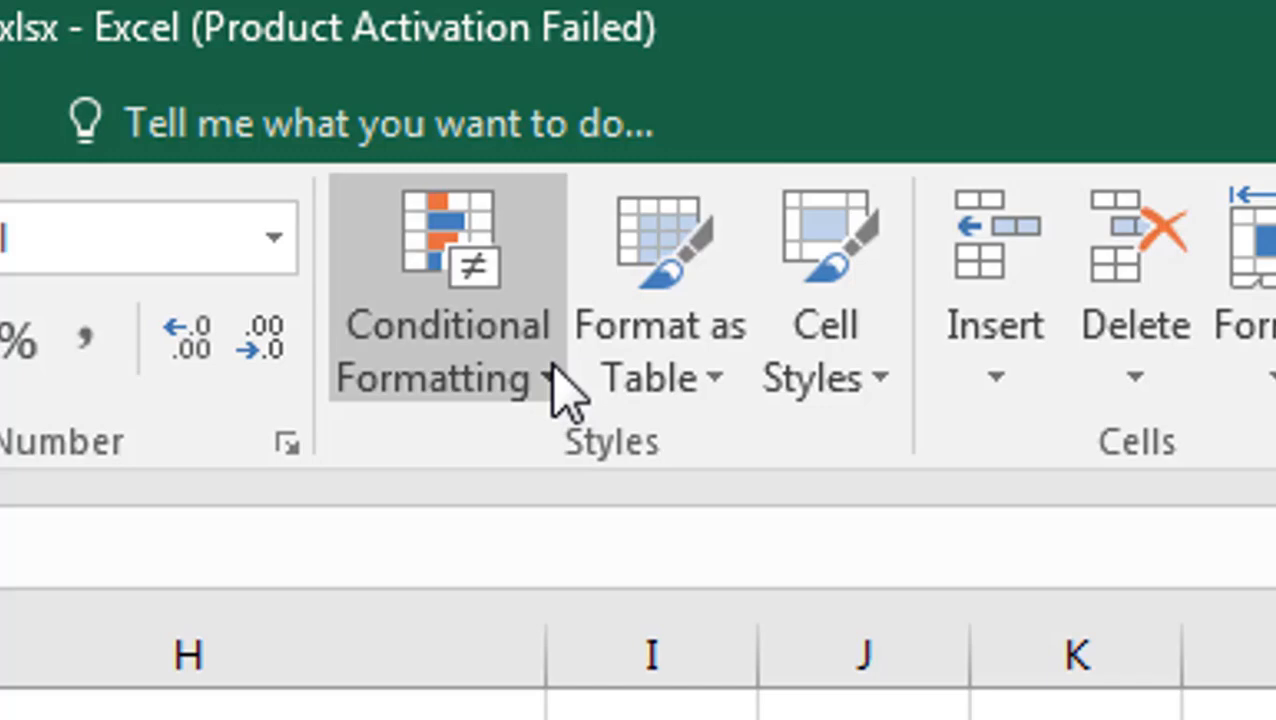
Apply the blue-white-red color scale to the Sales Person Revenue values, with blue for the highest
click(710, 487)
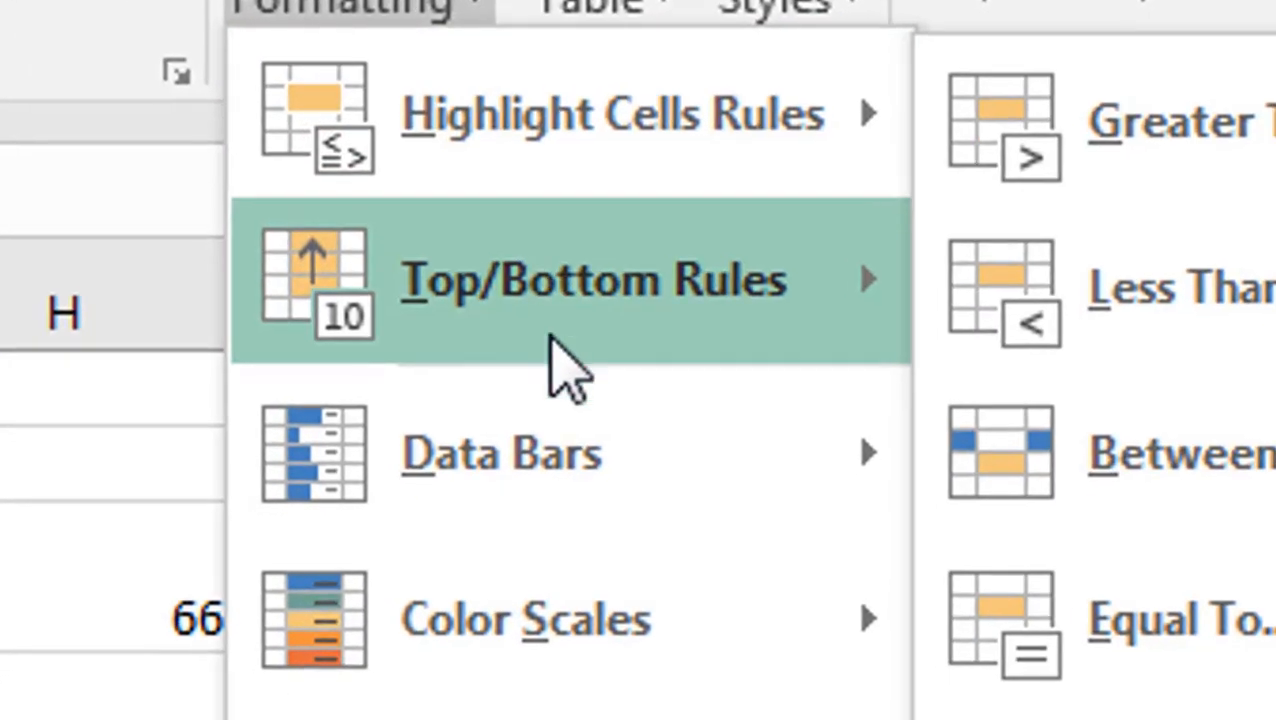
mouse_move(502, 610)
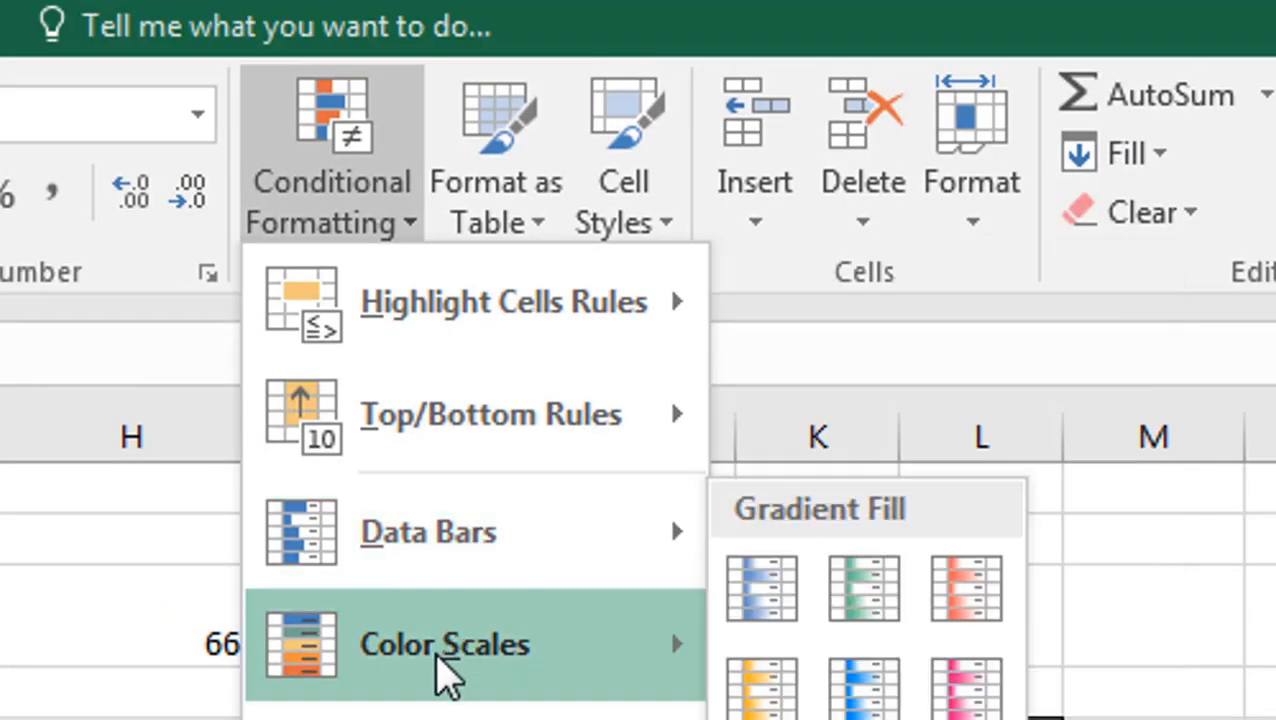
mouse_move(445, 680)
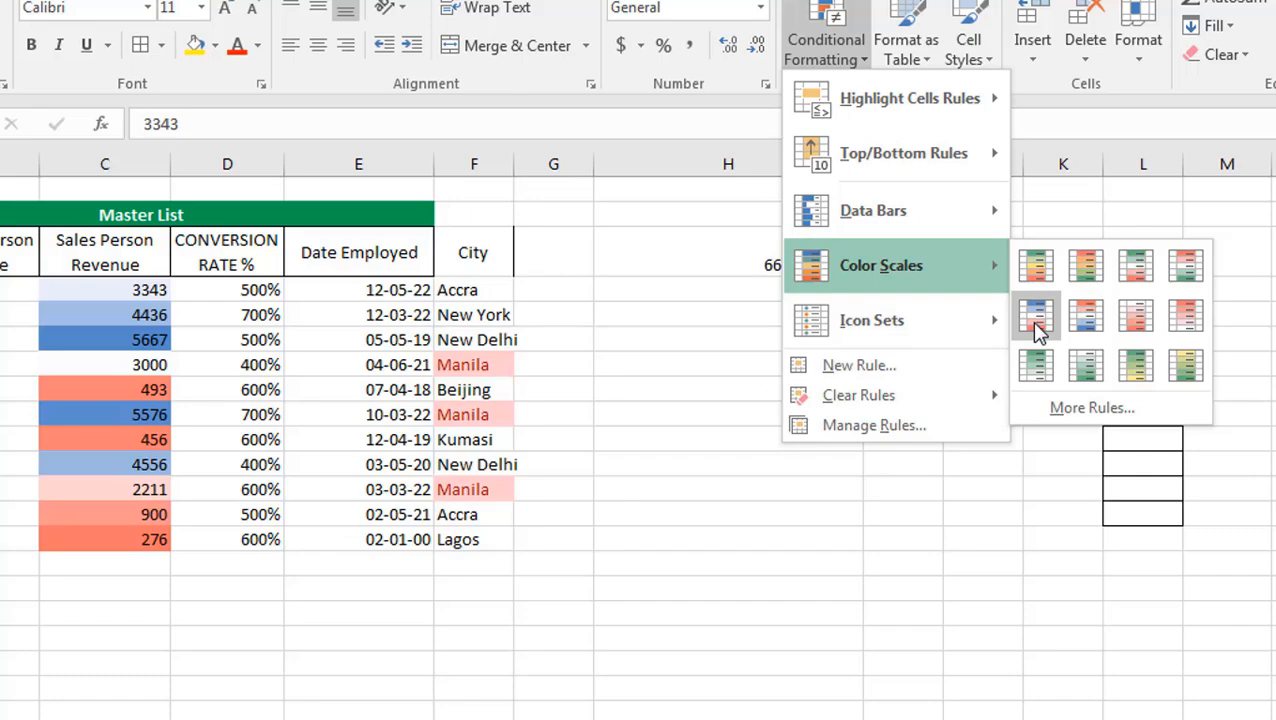
click(1037, 322)
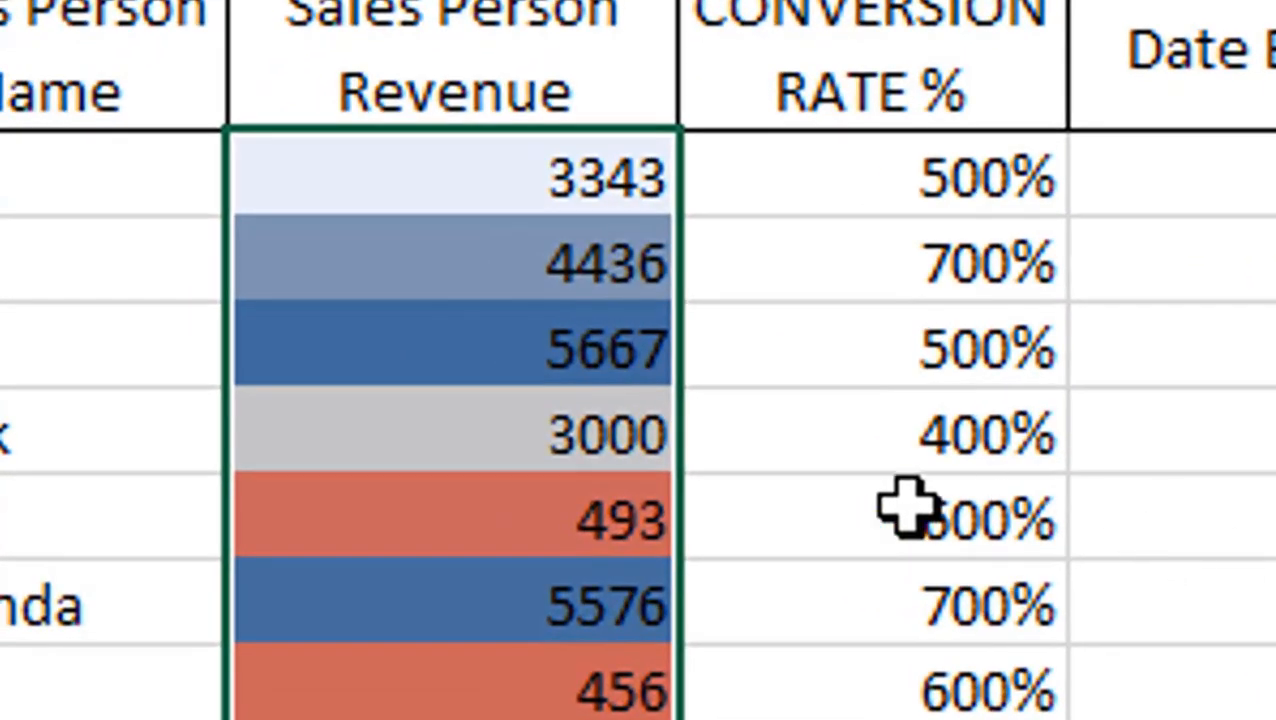
Check the color scale on the highest and lowest Sales Person Revenue values and undo the color scale
click(780, 522)
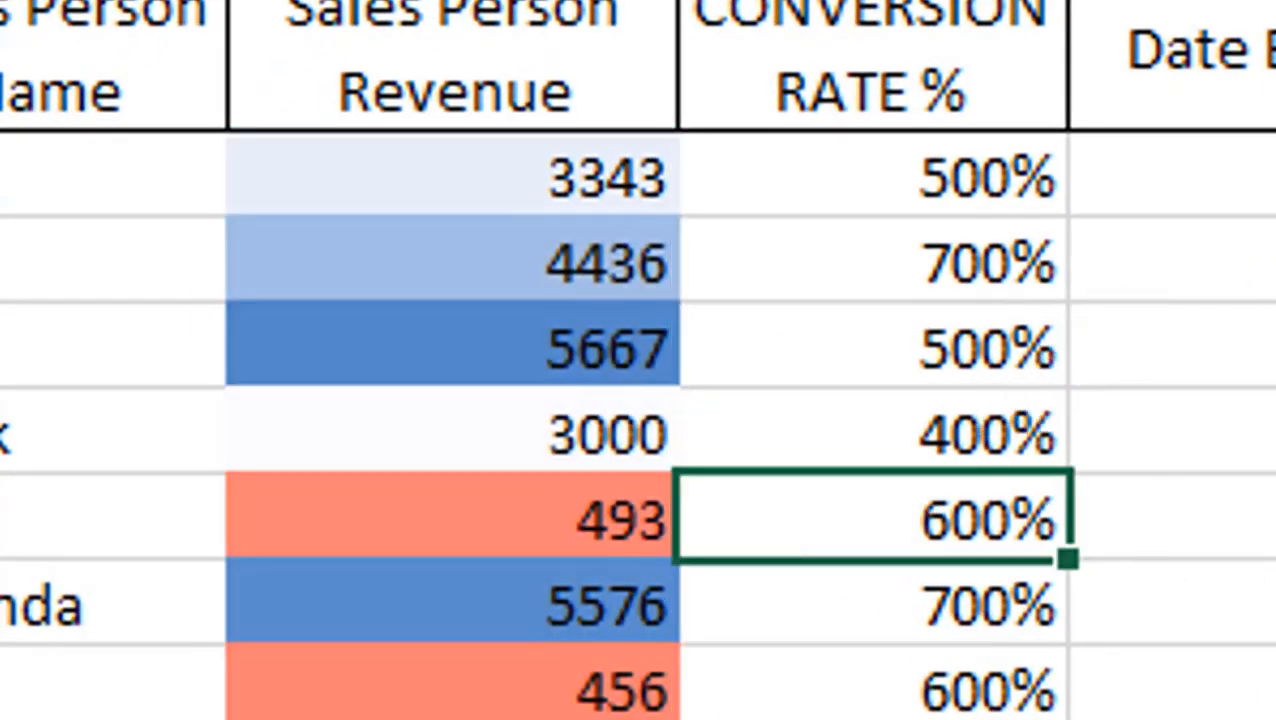
click(1180, 350)
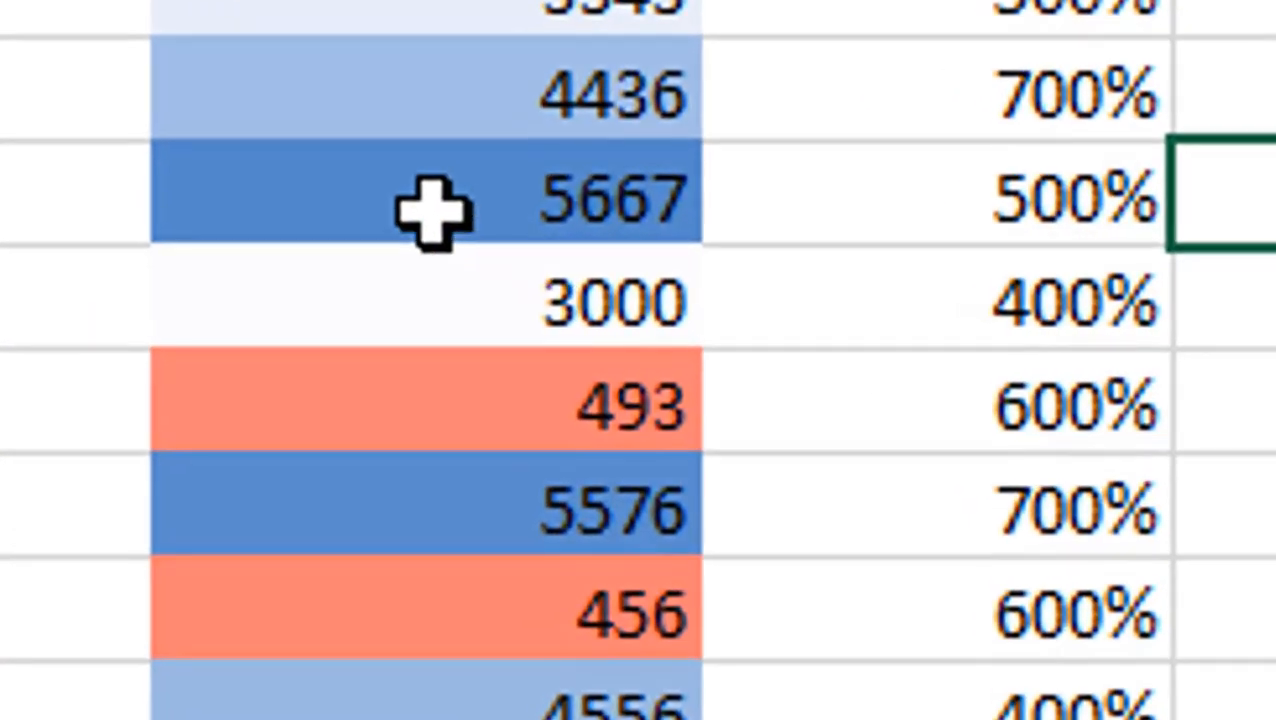
click(588, 264)
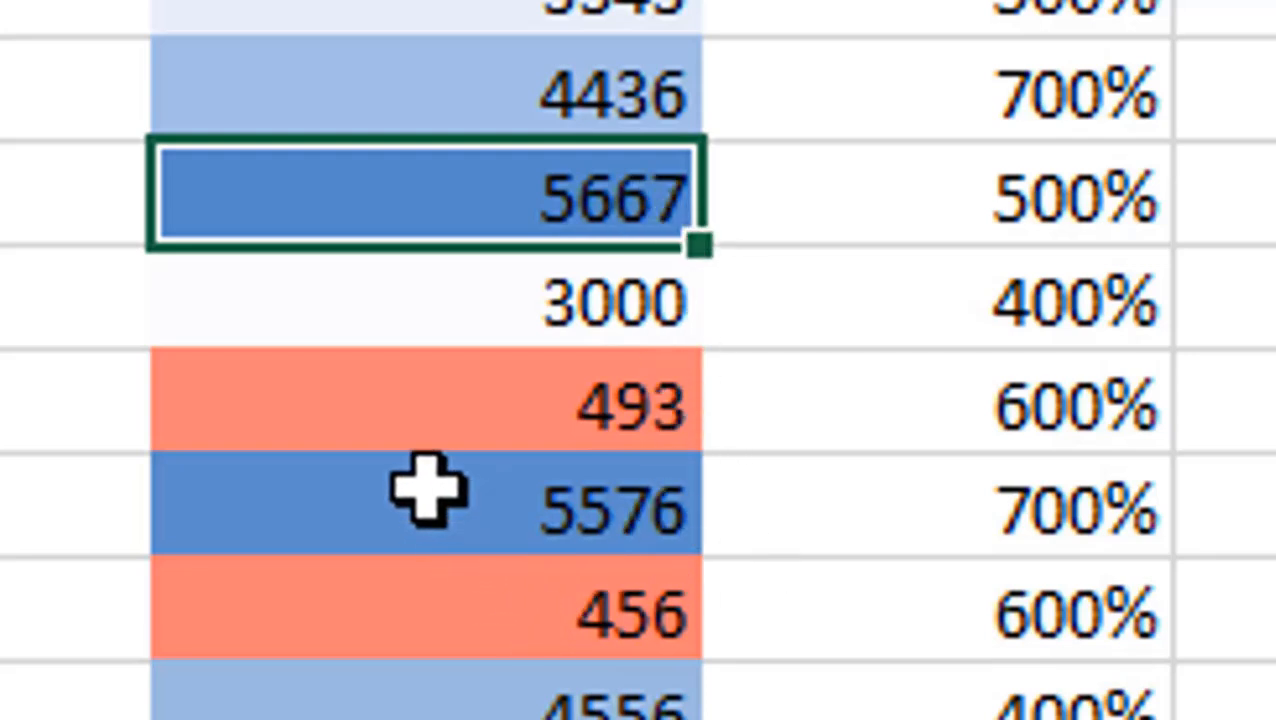
click(399, 512)
click(465, 193)
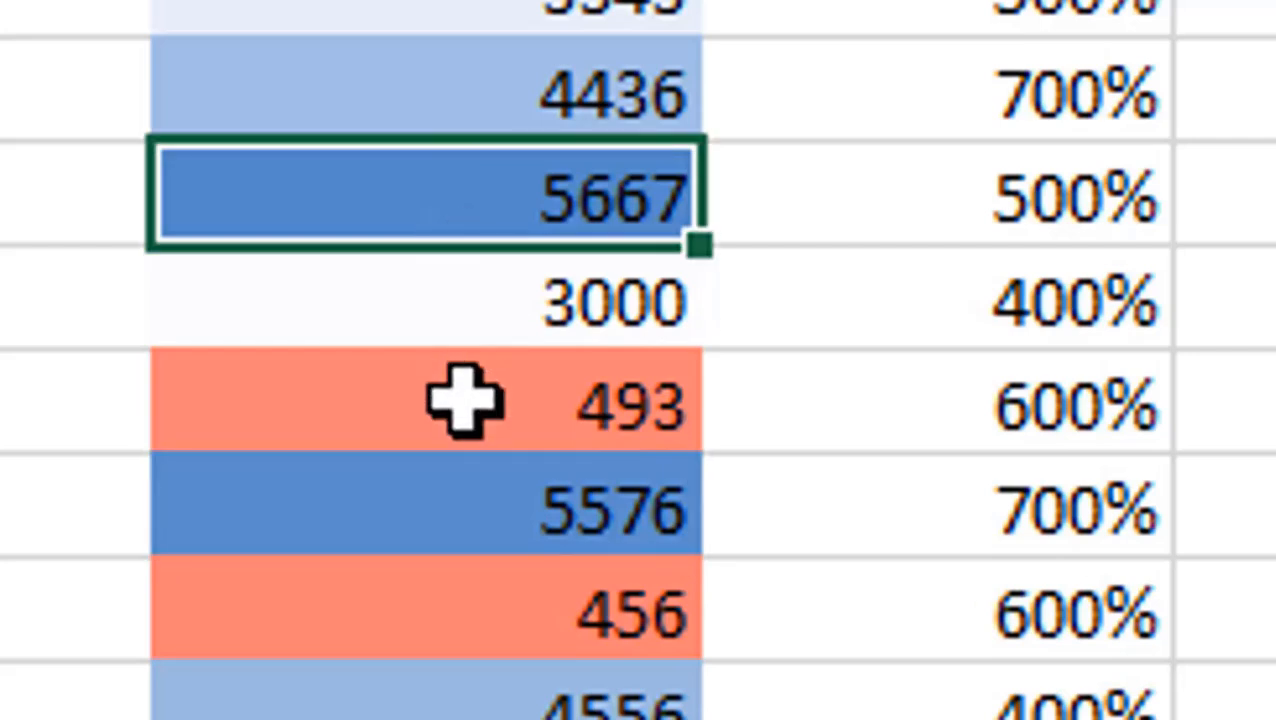
click(396, 490)
click(475, 397)
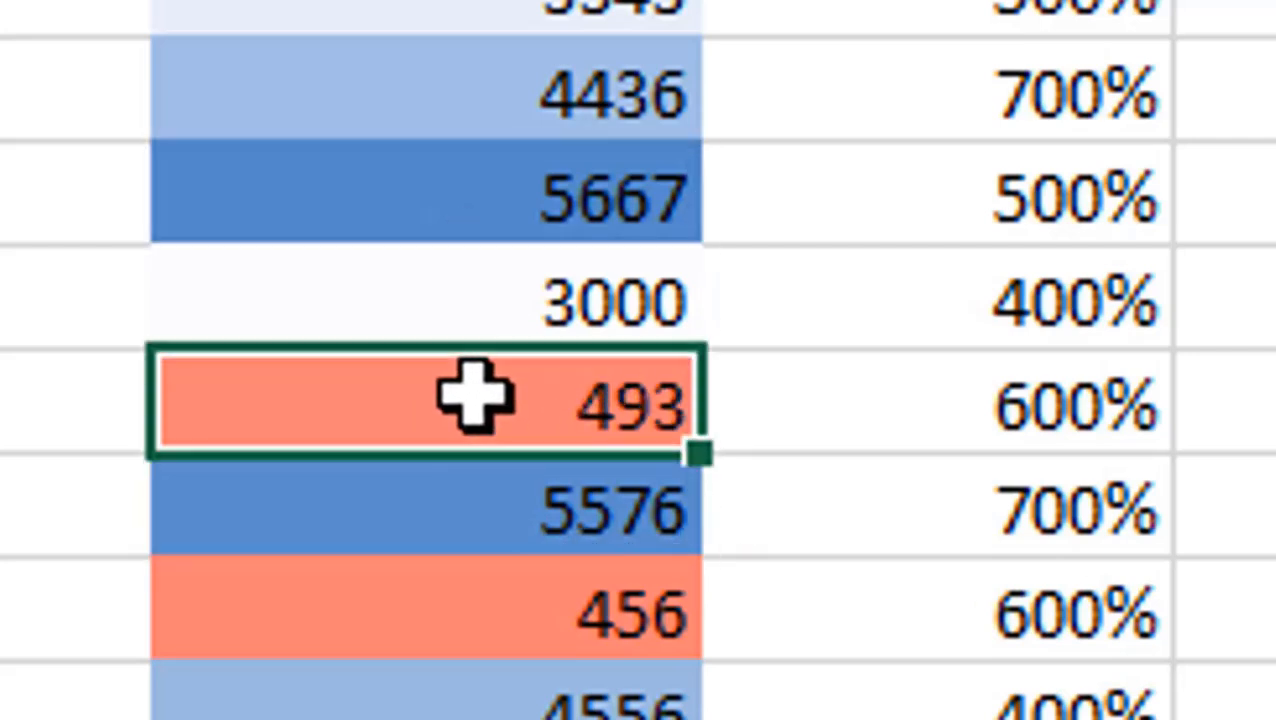
click(443, 627)
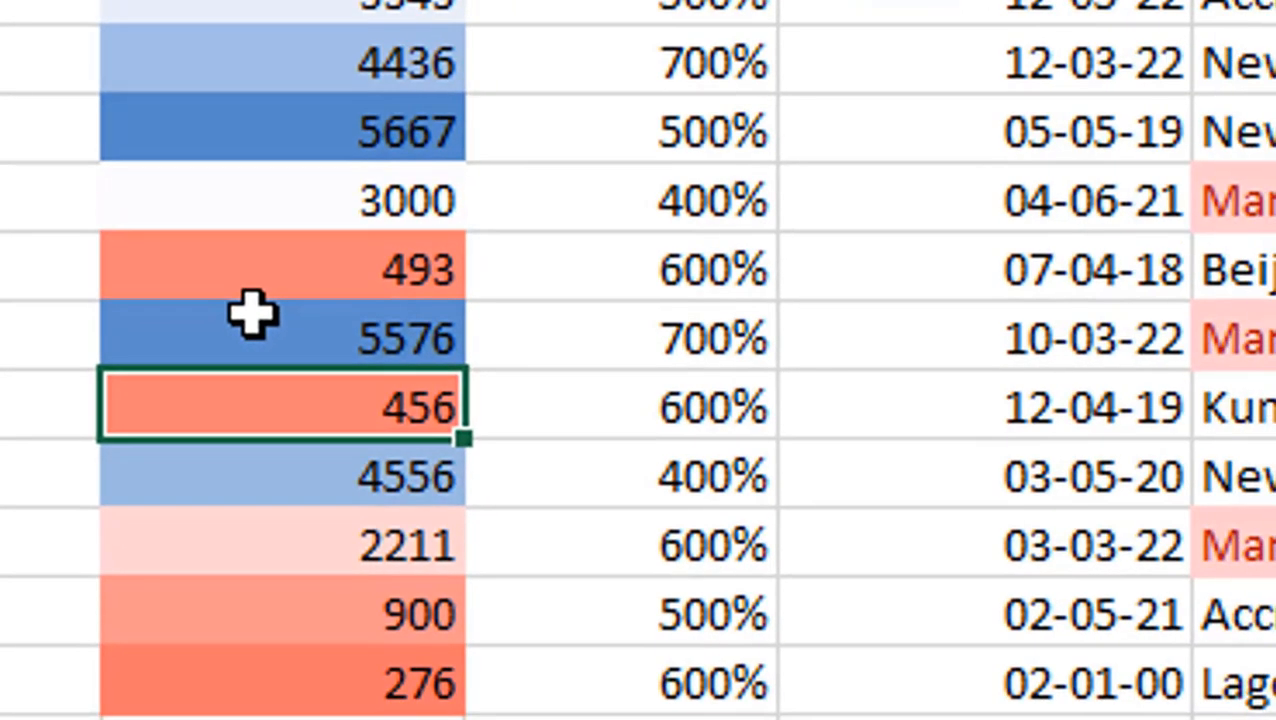
key(ctrl+z)
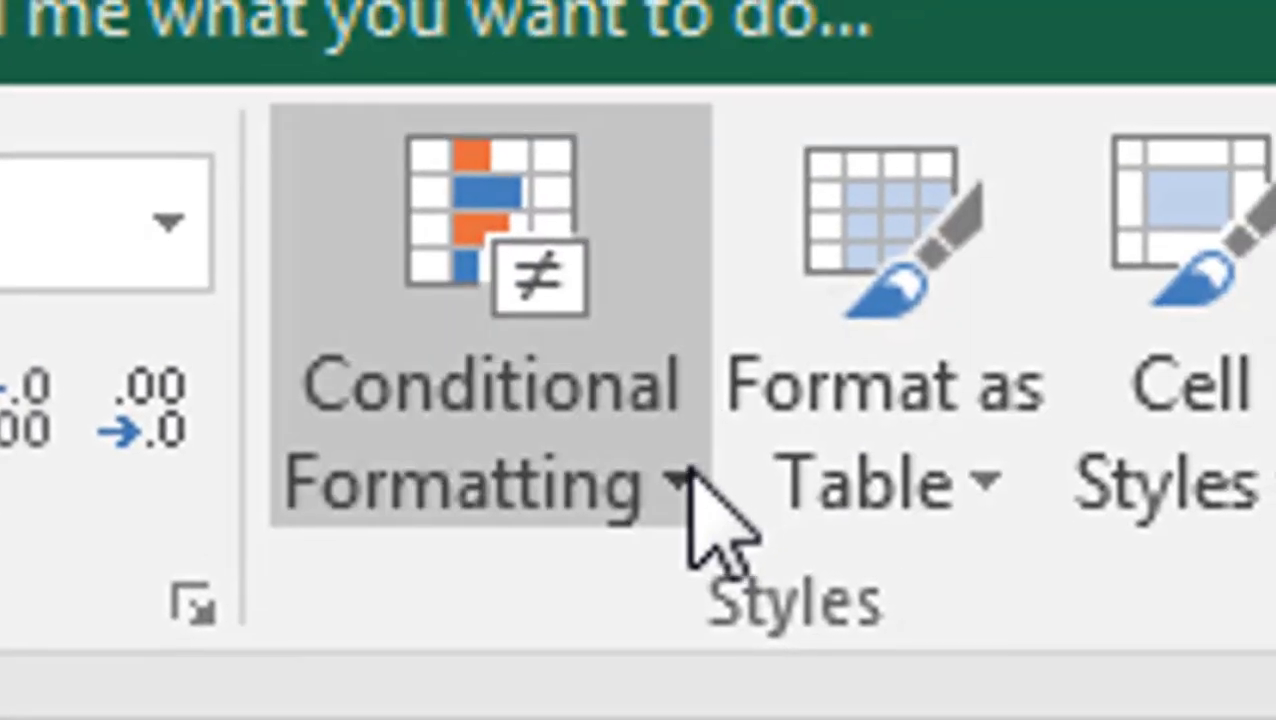
Apply the 3 Arrows (Colored) icon set to the Sales Person Revenue values
click(988, 282)
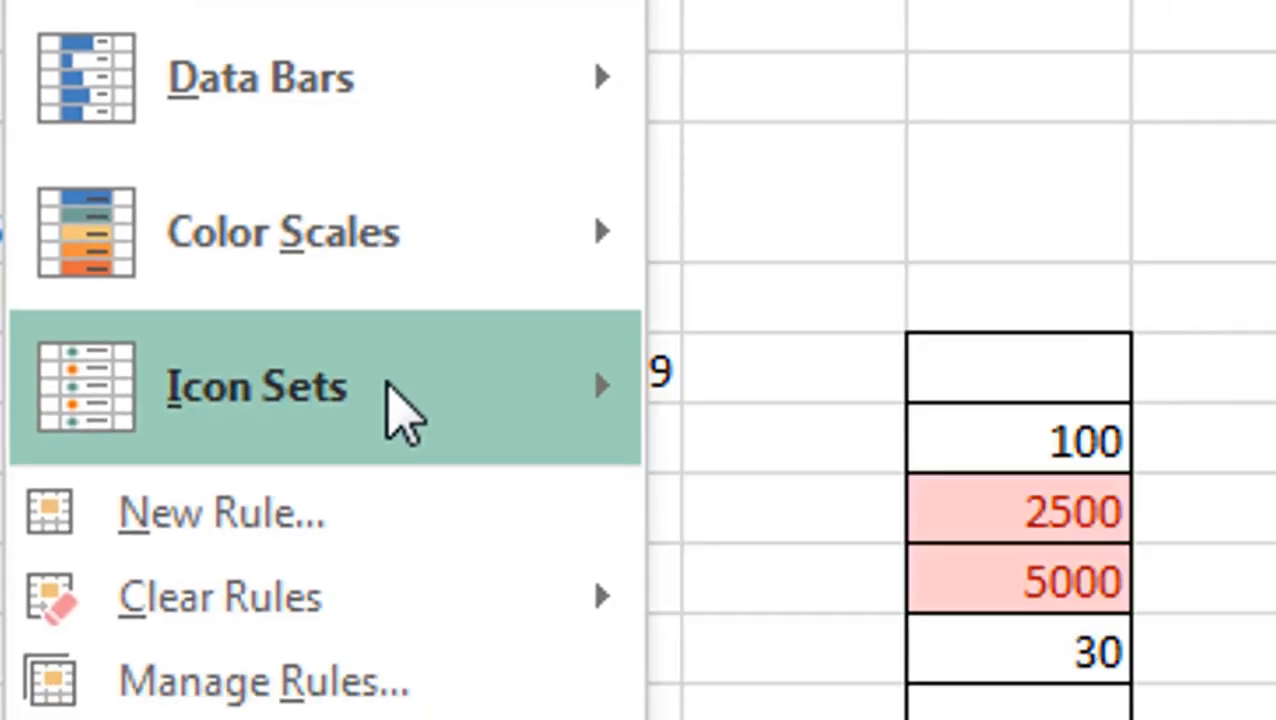
mouse_move(434, 426)
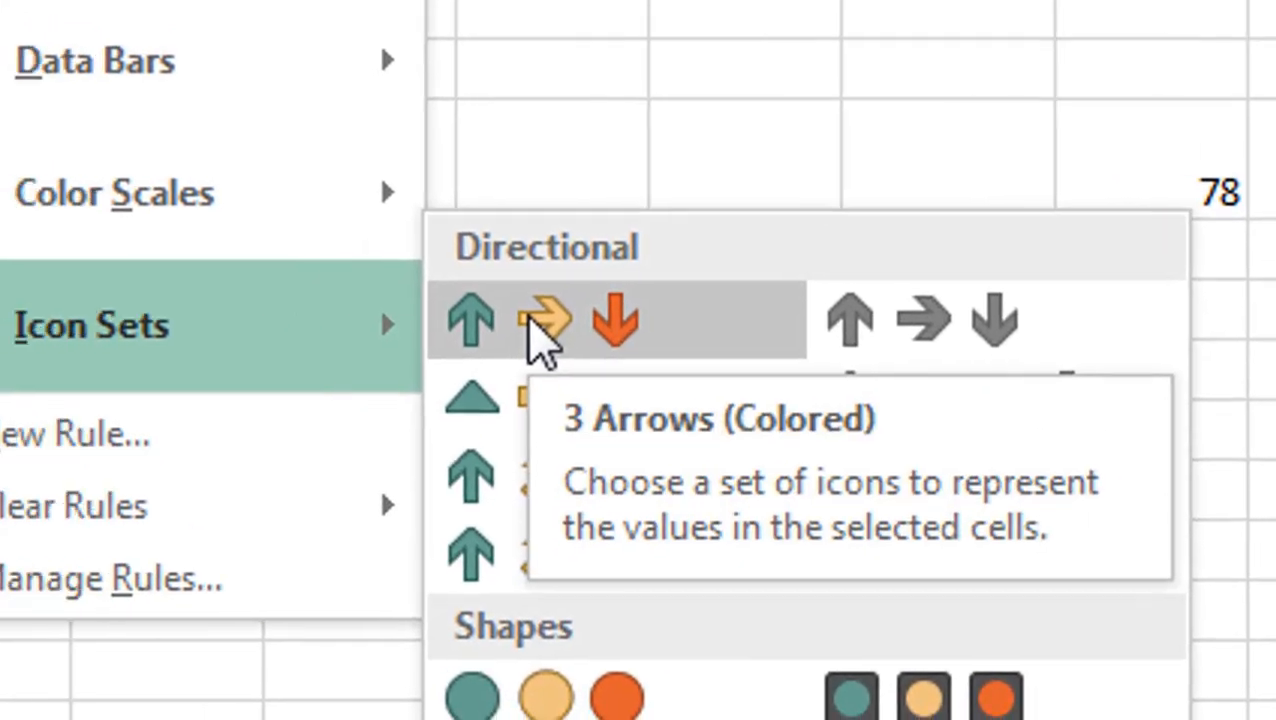
click(420, 340)
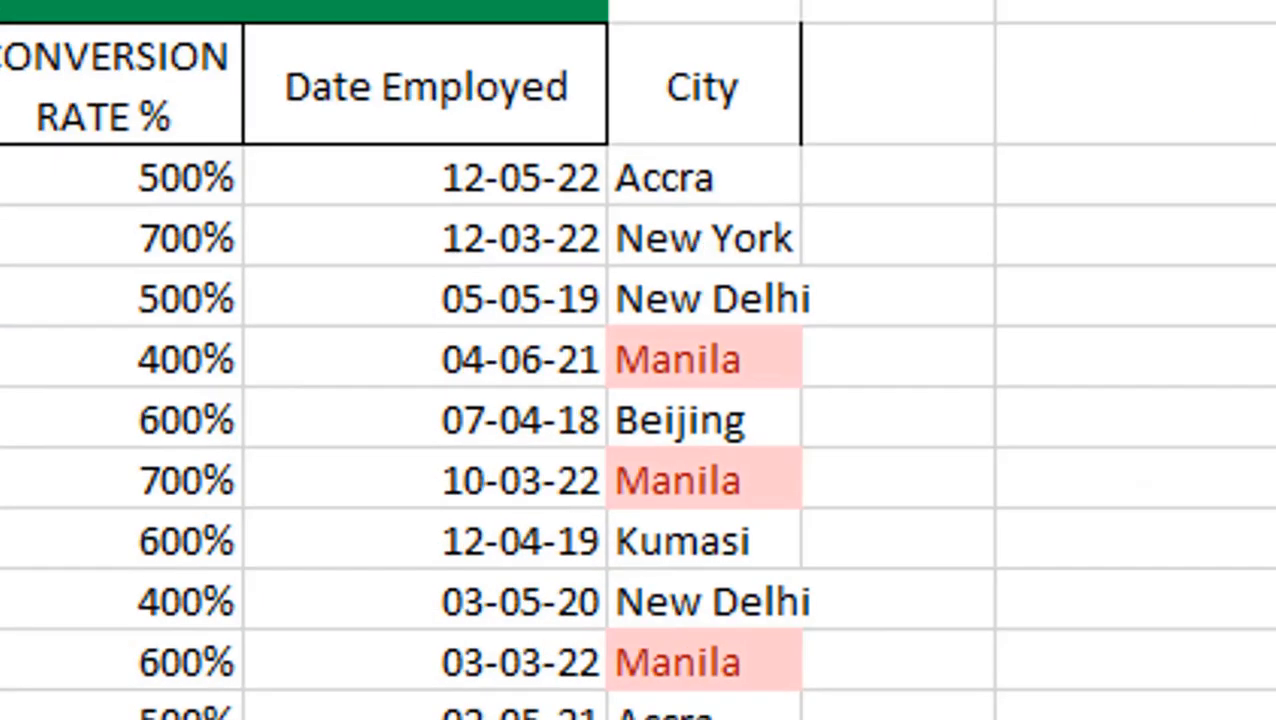
click(410, 405)
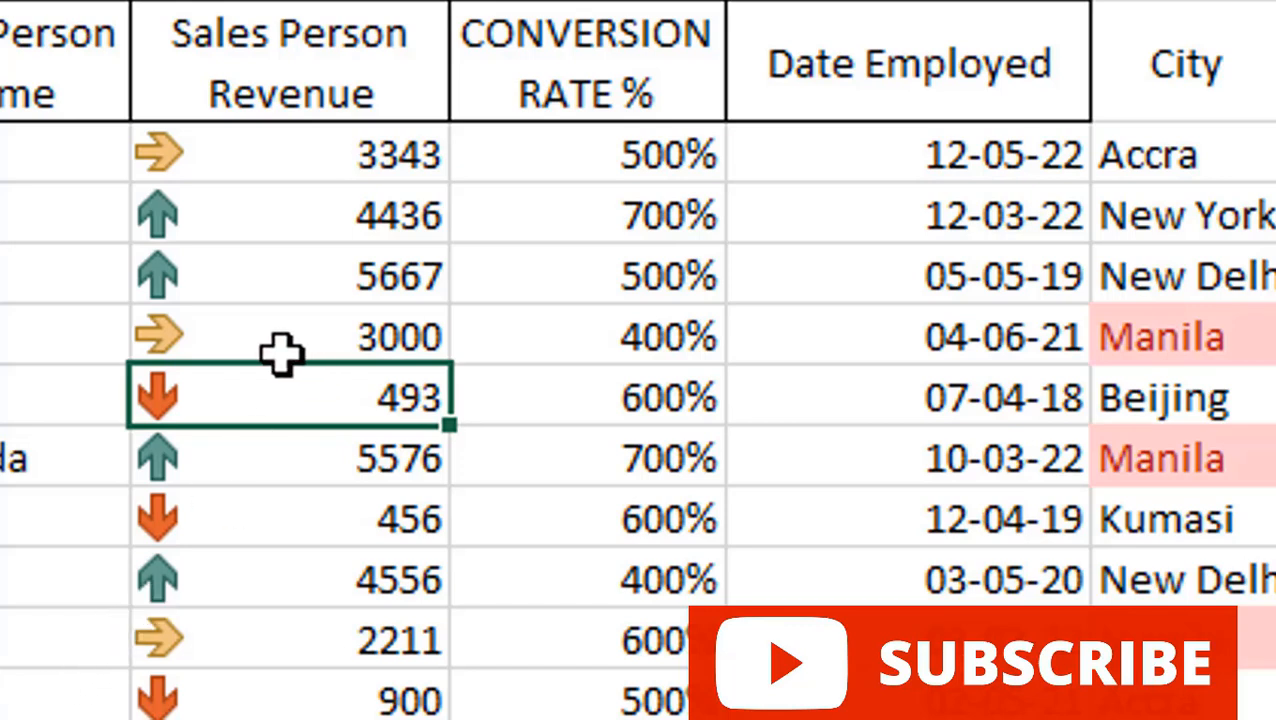
click(160, 335)
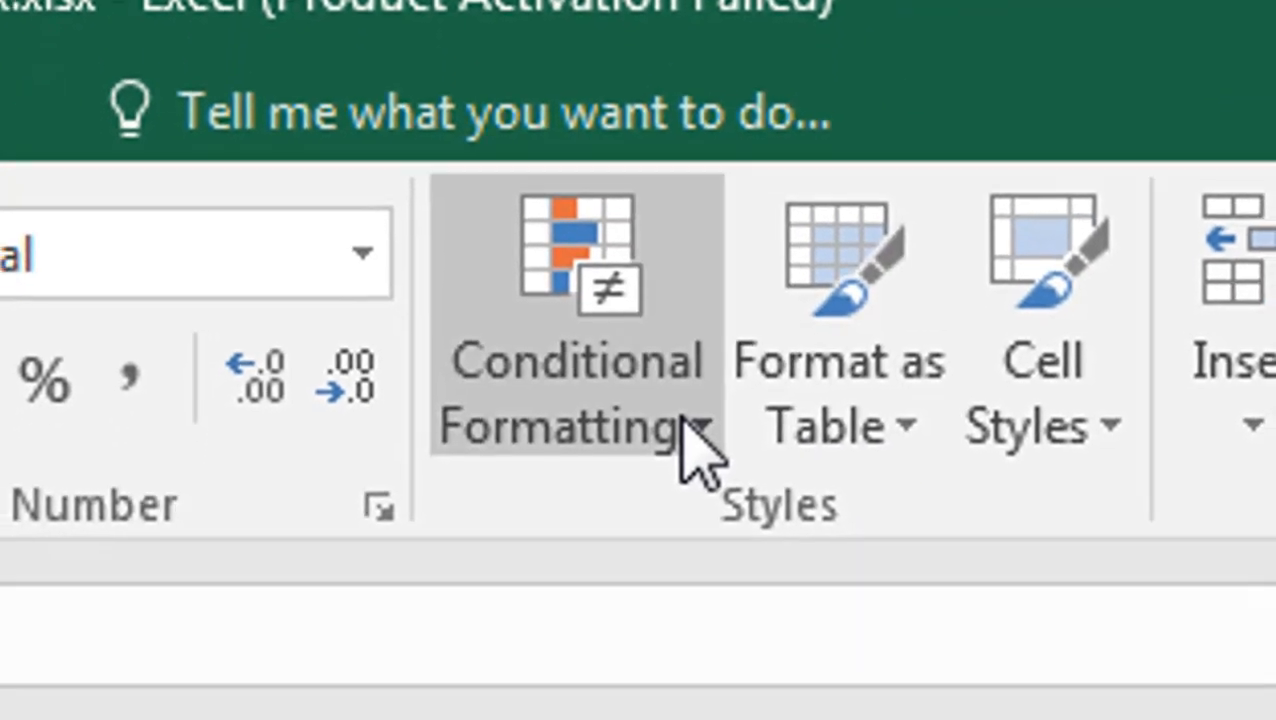
Apply the five-level blue bar rating icon set to the Sales Person Revenue values
click(684, 441)
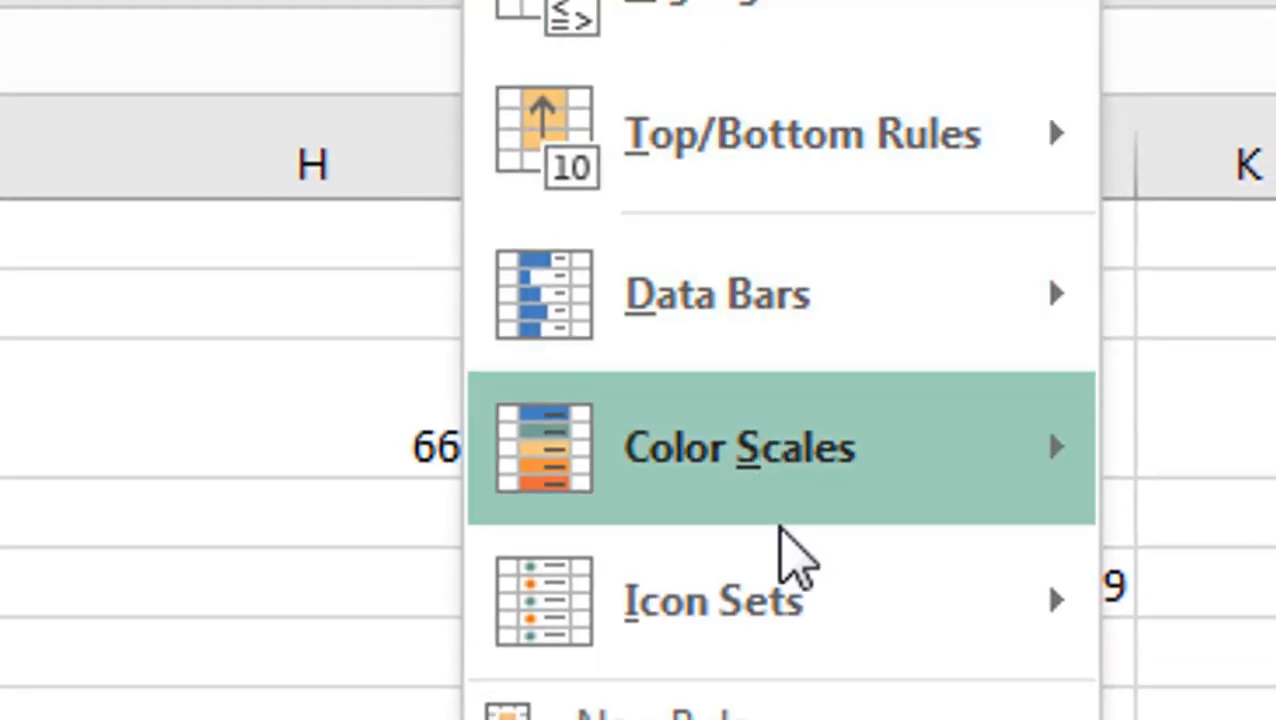
mouse_move(806, 710)
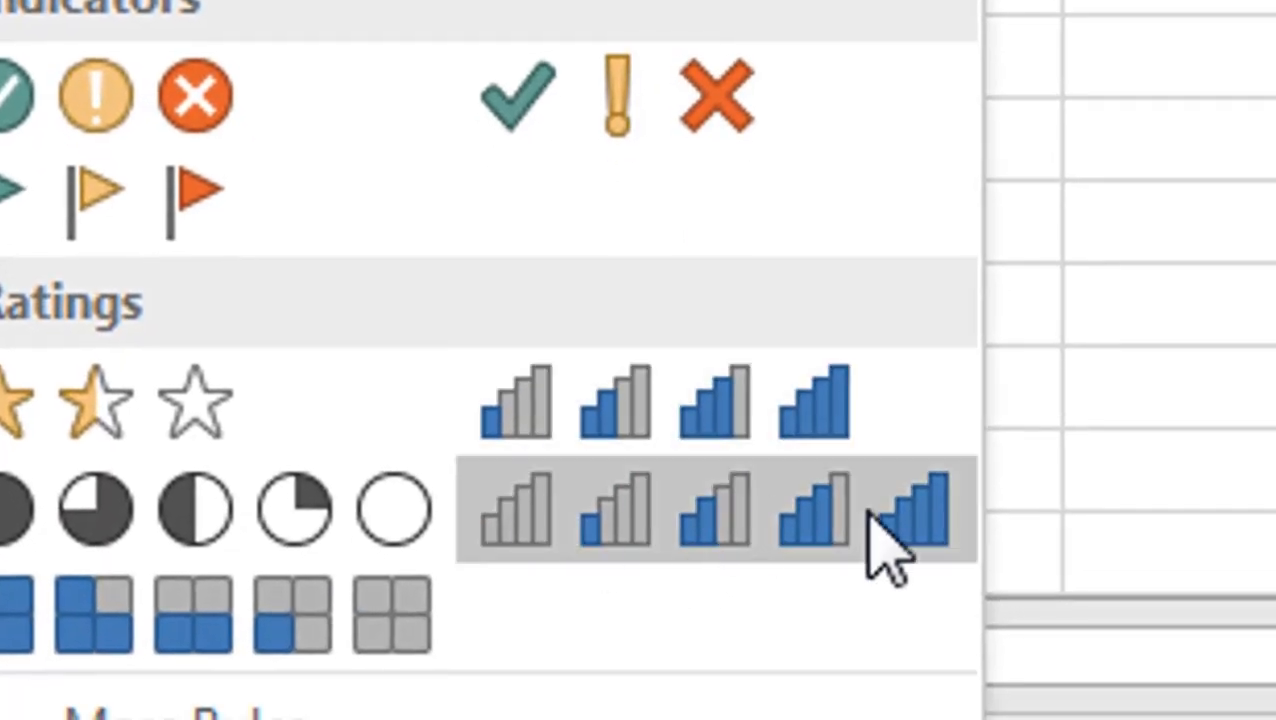
click(870, 515)
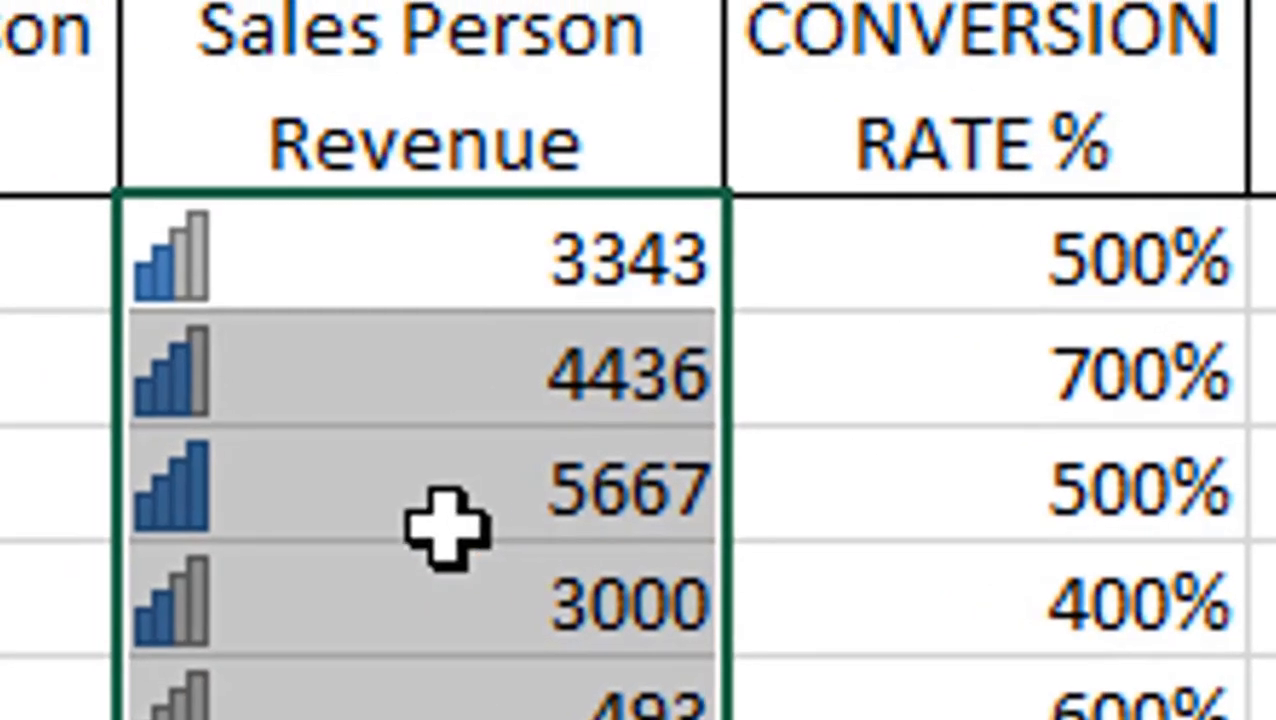
Compare the bar rating icons on individual Sales Person Revenue values and undo the bar rating icon set
click(447, 528)
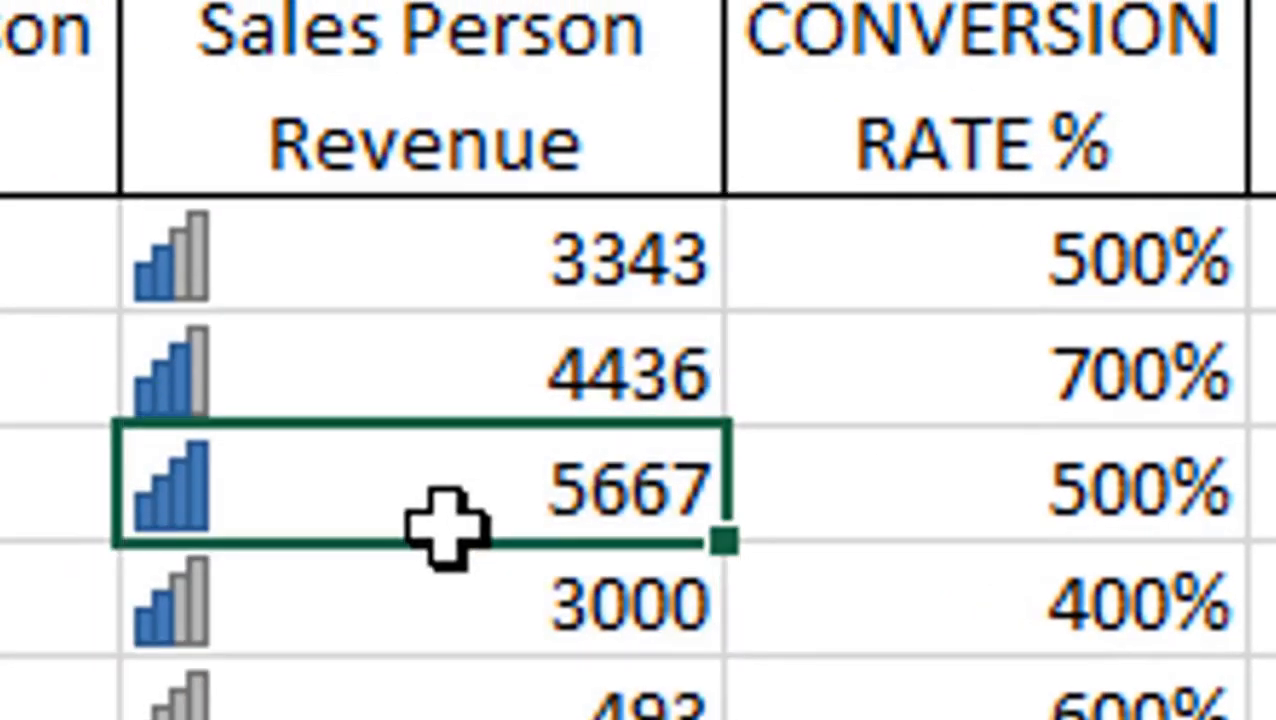
click(274, 256)
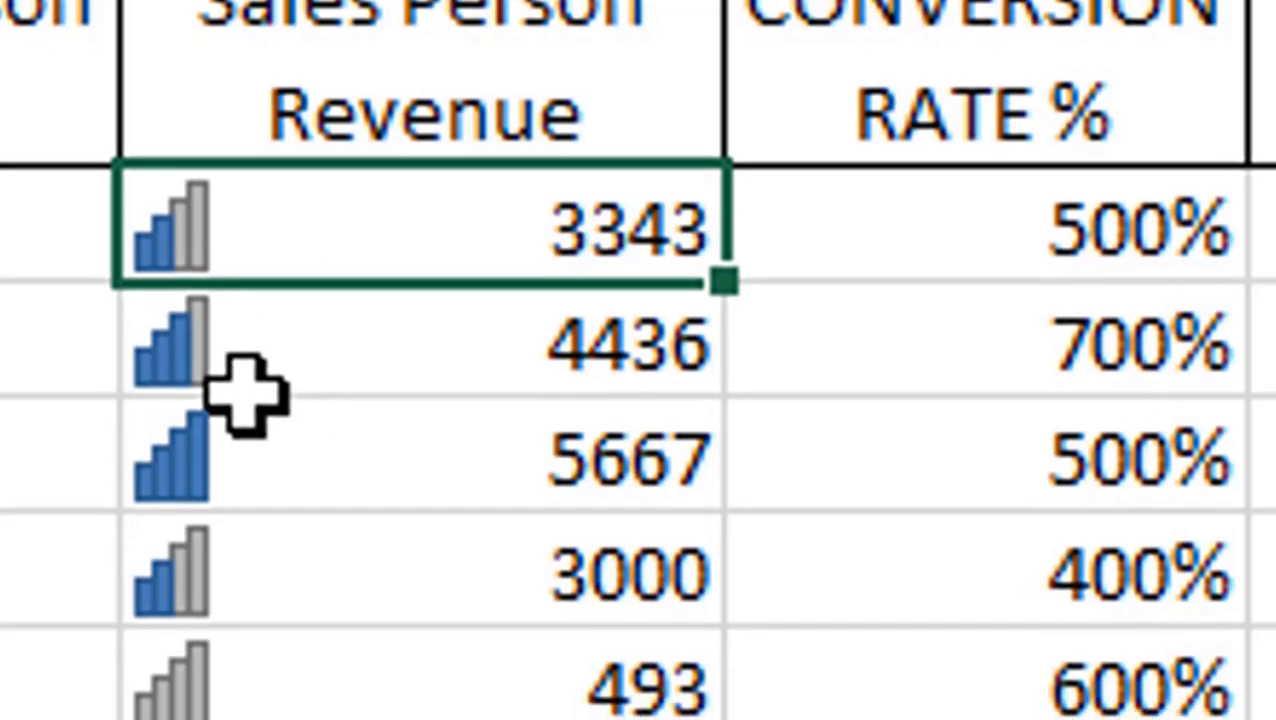
click(290, 385)
click(300, 495)
click(390, 705)
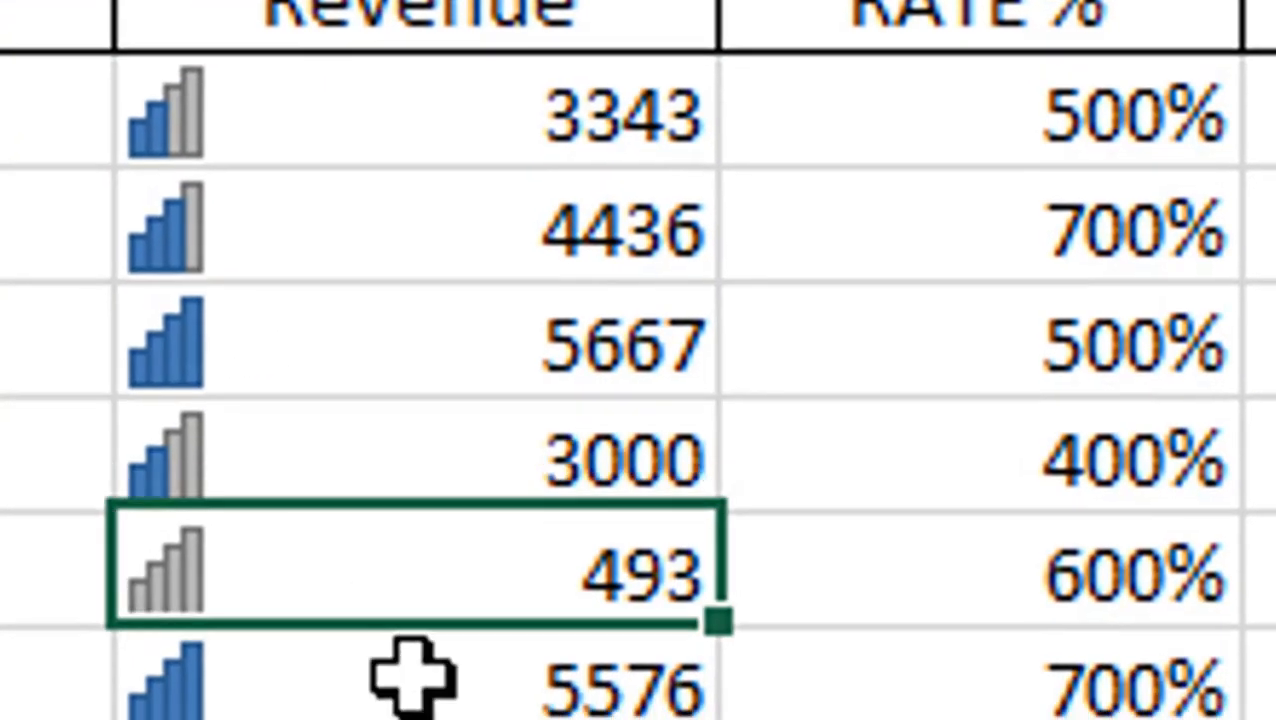
click(412, 680)
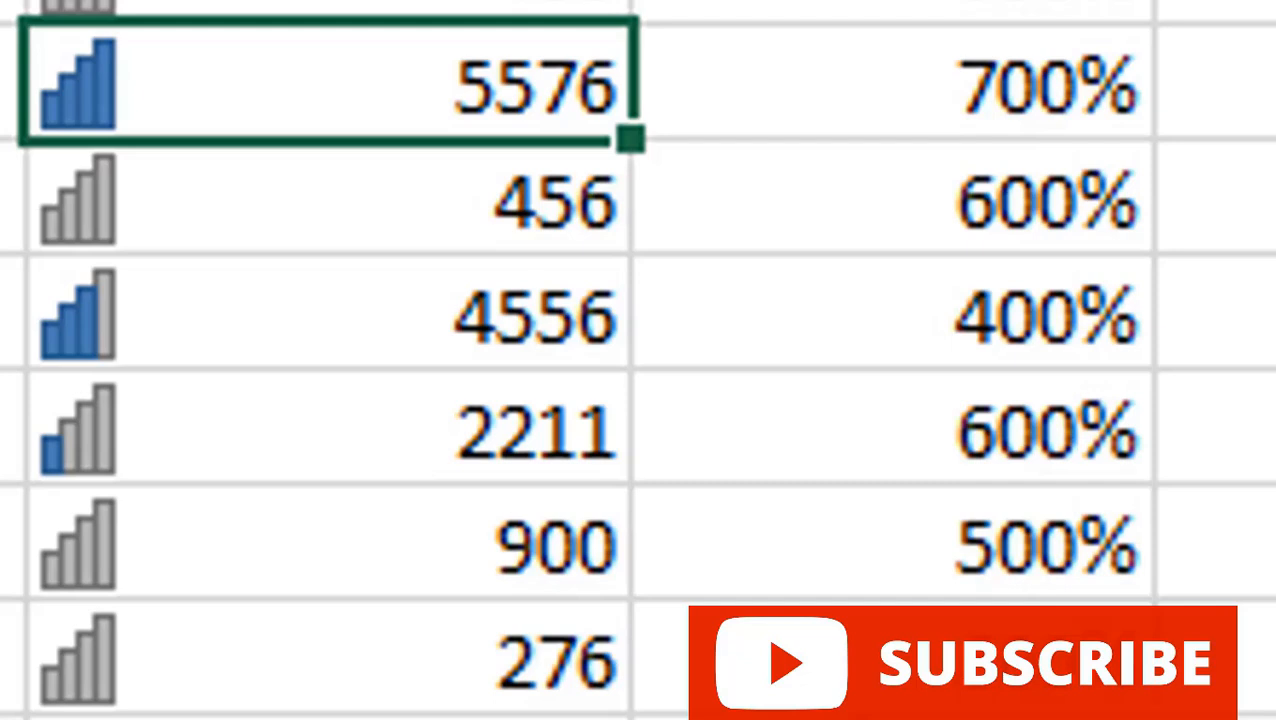
click(1275, 87)
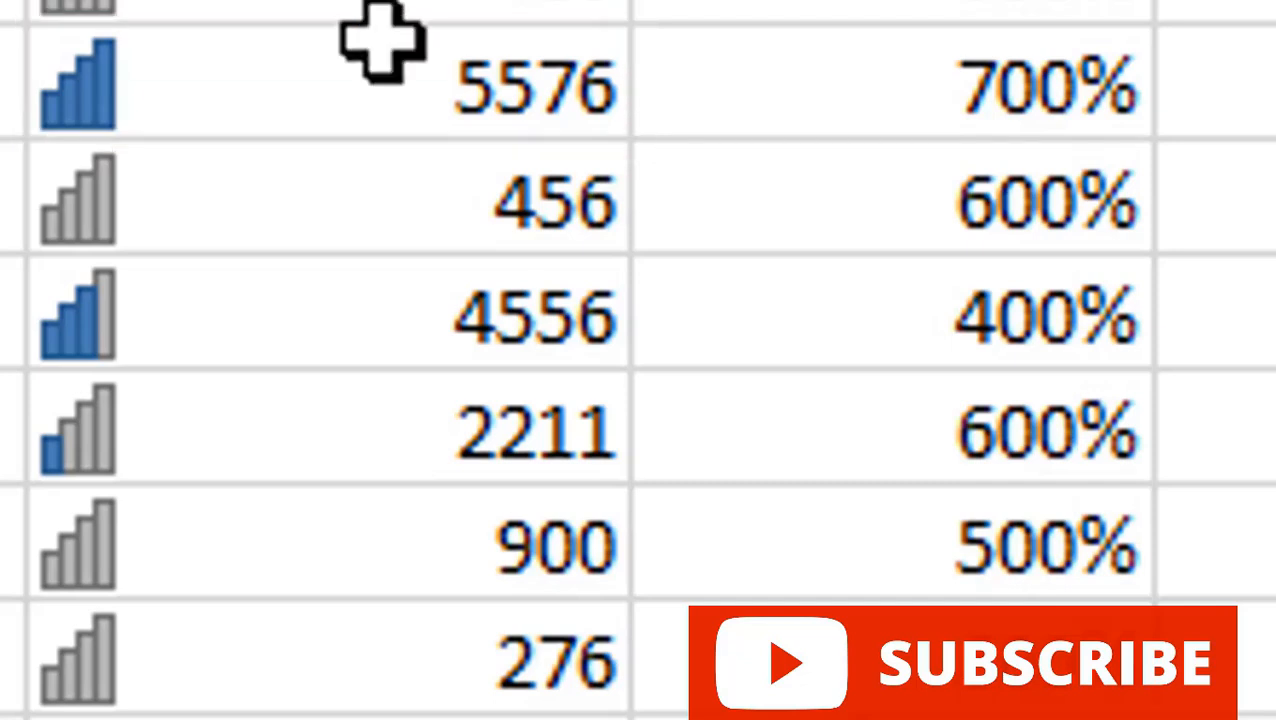
click(347, 324)
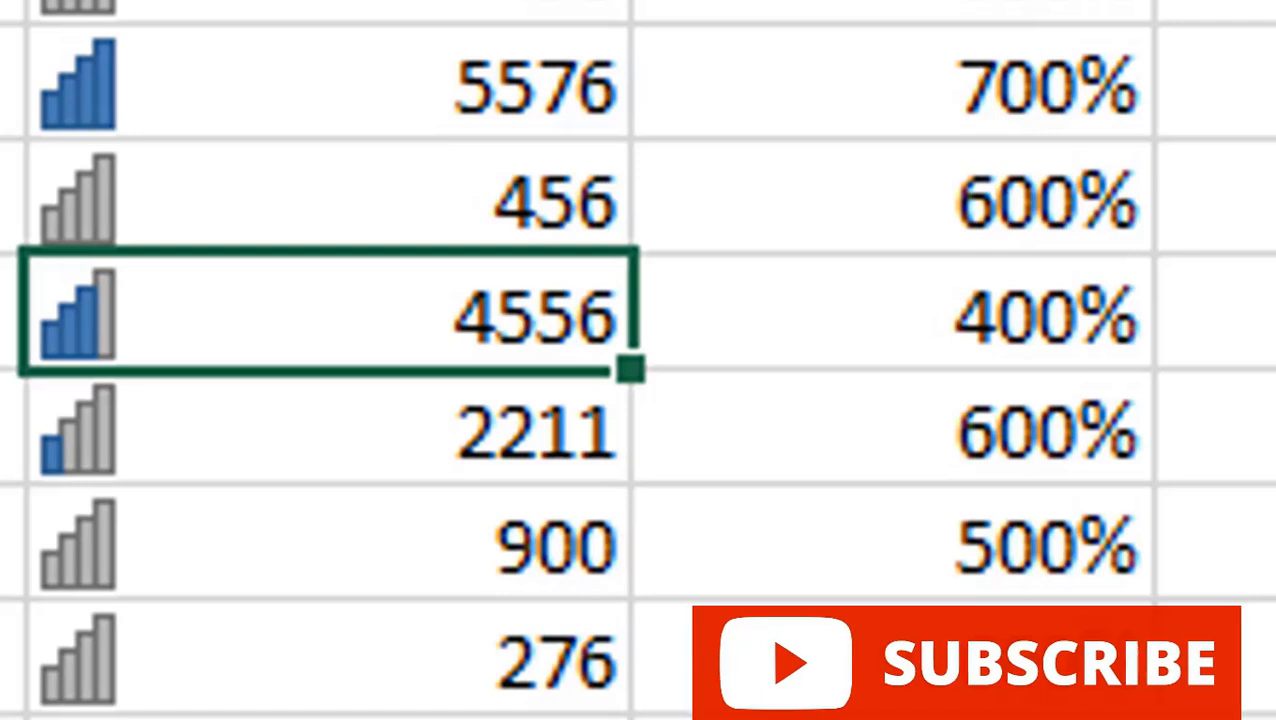
key(ctrl+z)
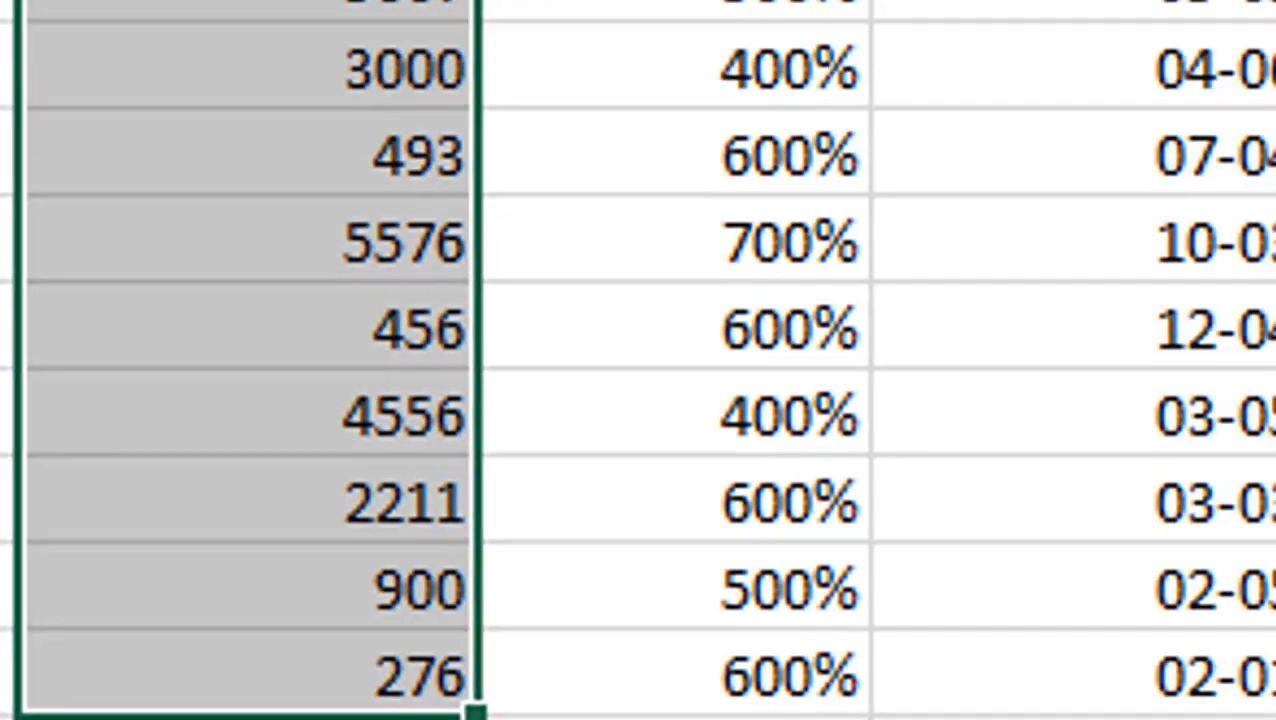
Apply the five-level quarter-circle rating icon set to the Sales Person Revenue values
click(906, 125)
mouse_move(984, 456)
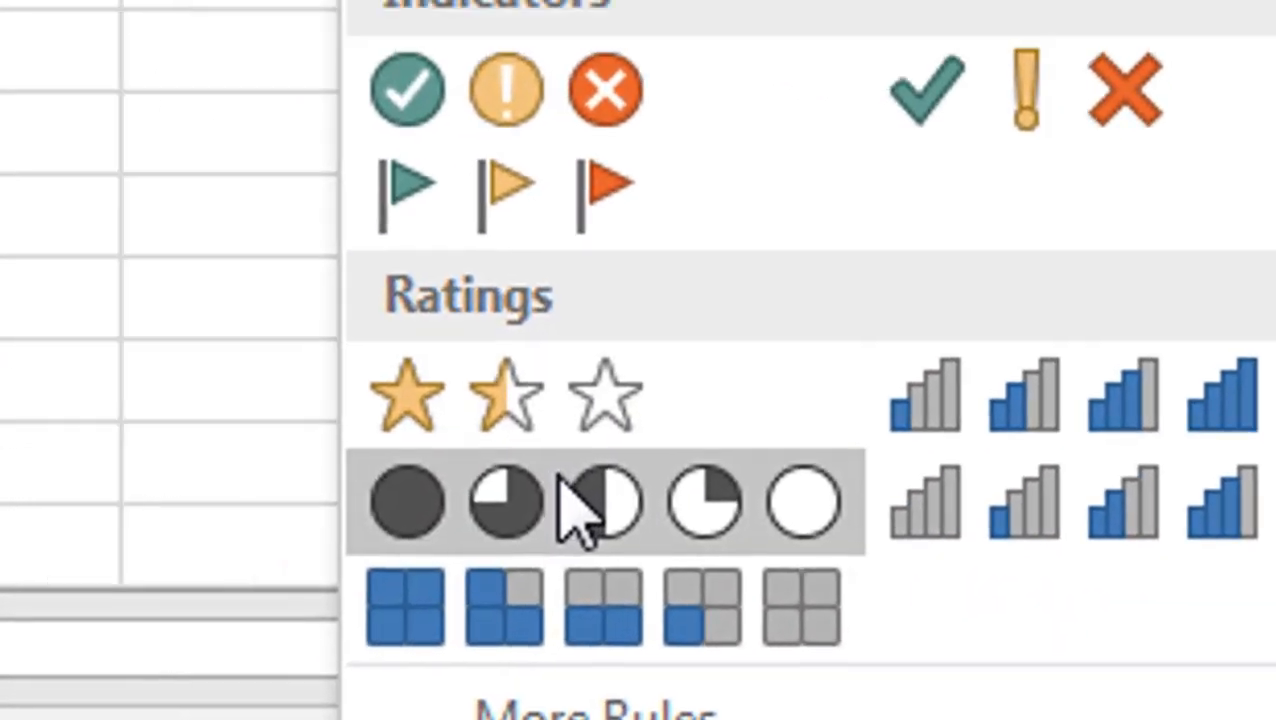
click(395, 428)
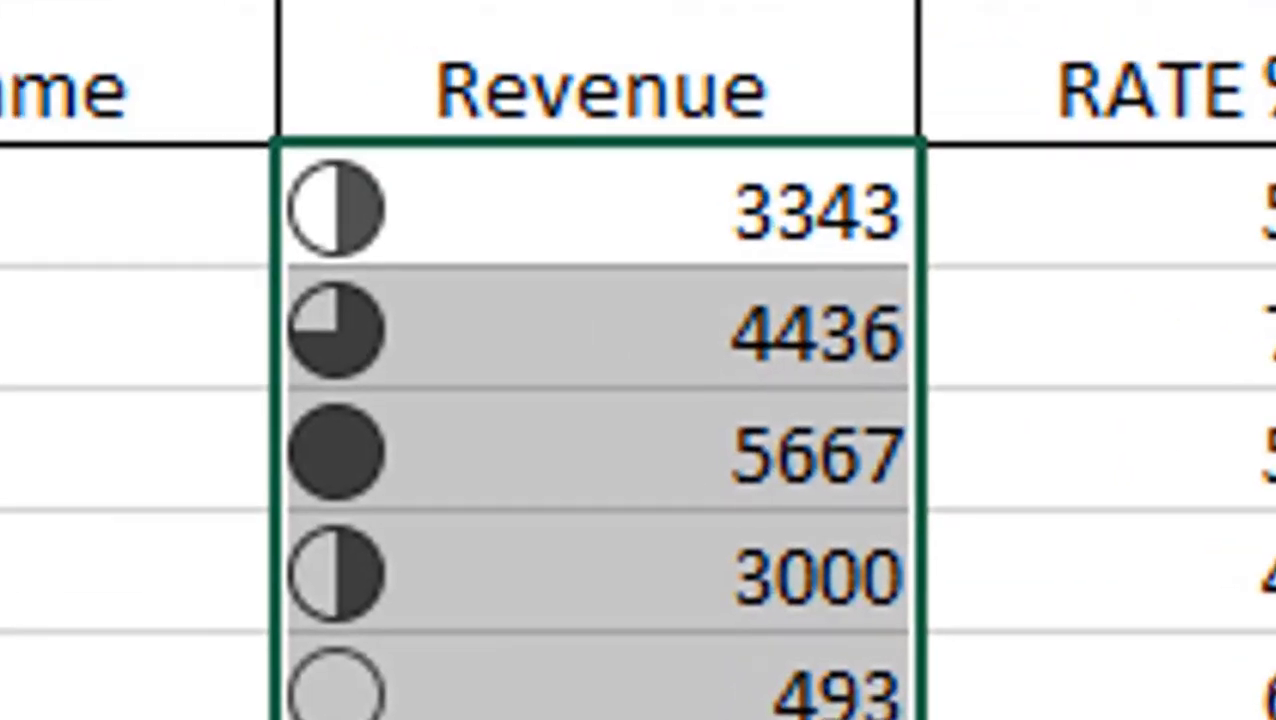
Compare the quarter-circle icons on several Sales Person Revenue values and undo the quarter-circle icon set
click(485, 508)
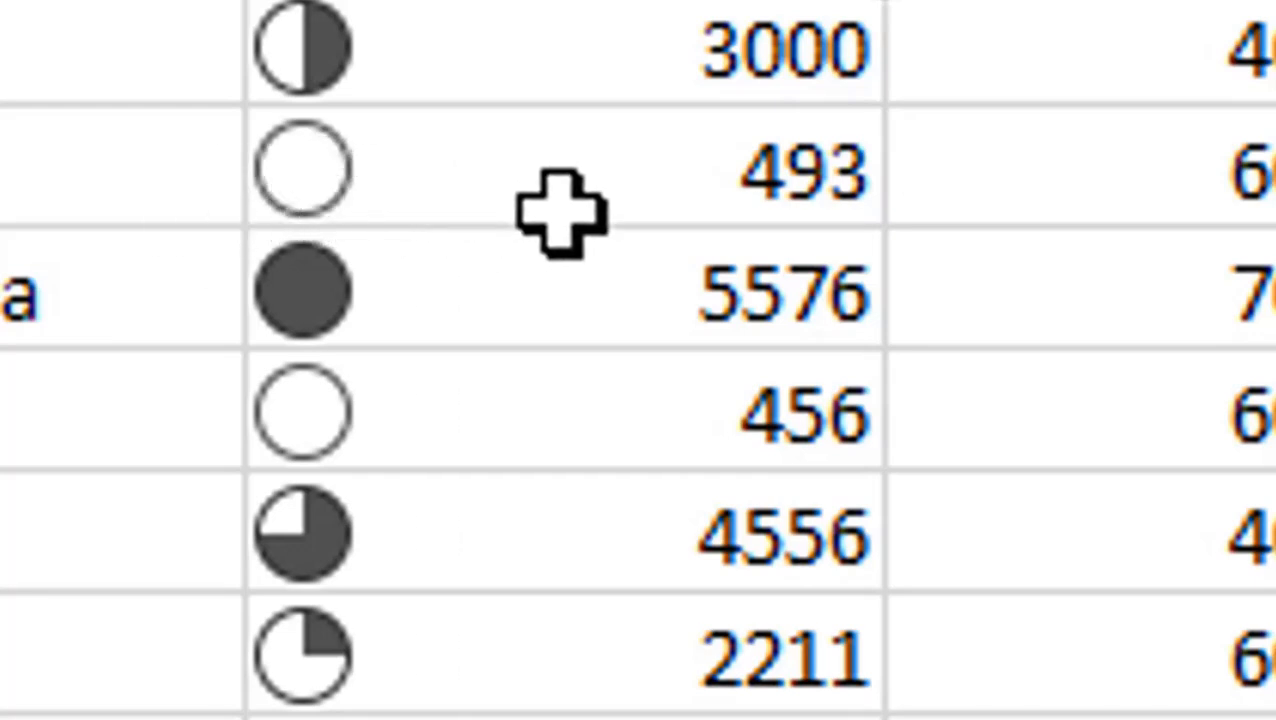
click(482, 185)
click(380, 412)
click(530, 717)
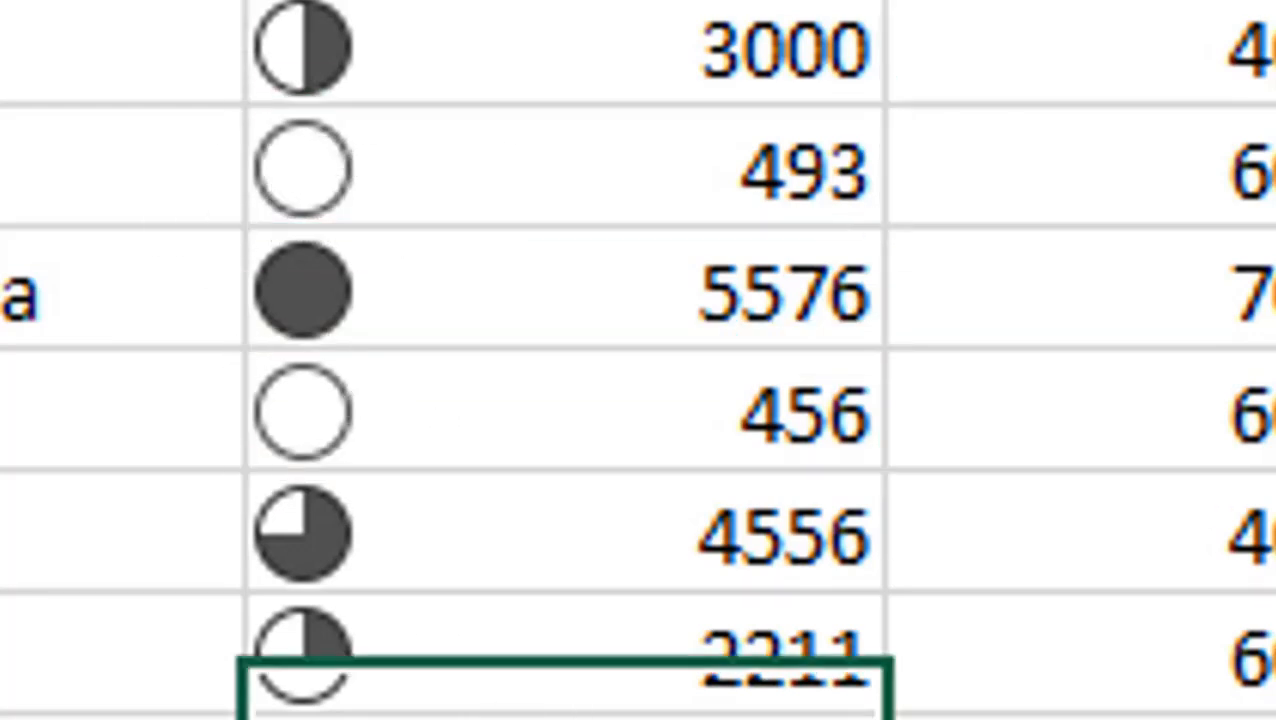
click(530, 719)
key(ctrl+z)
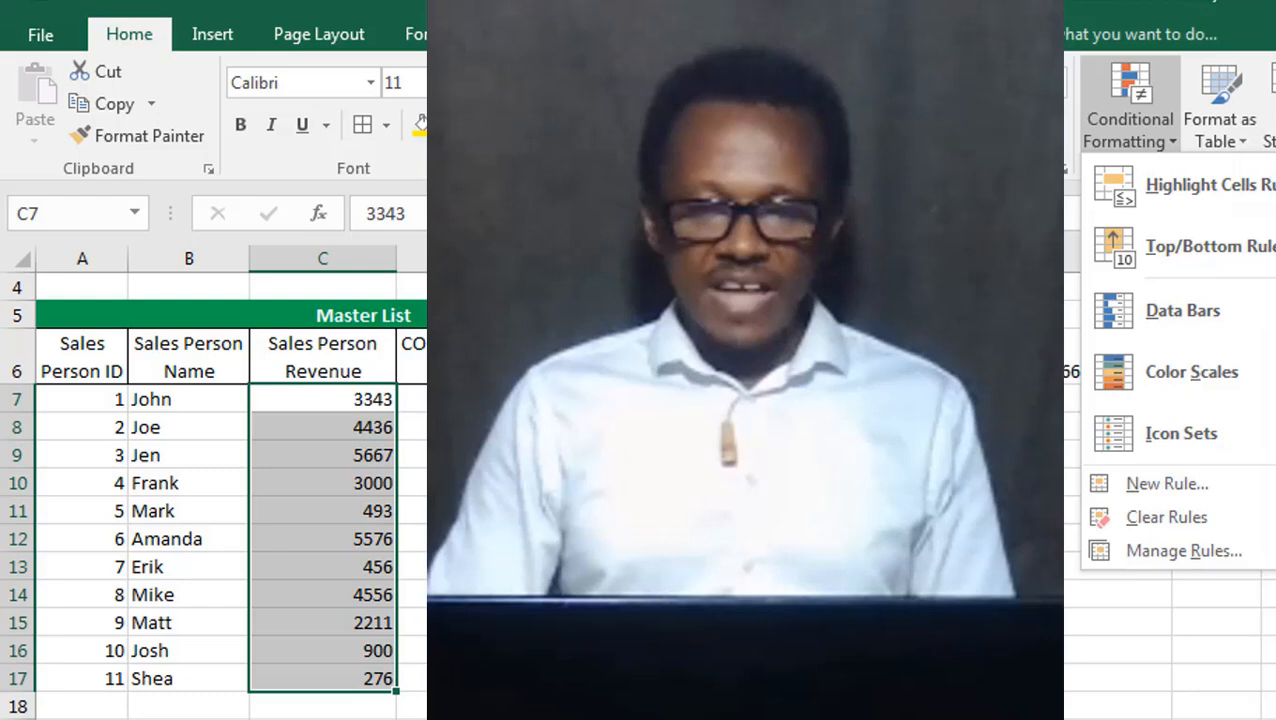
click(948, 372)
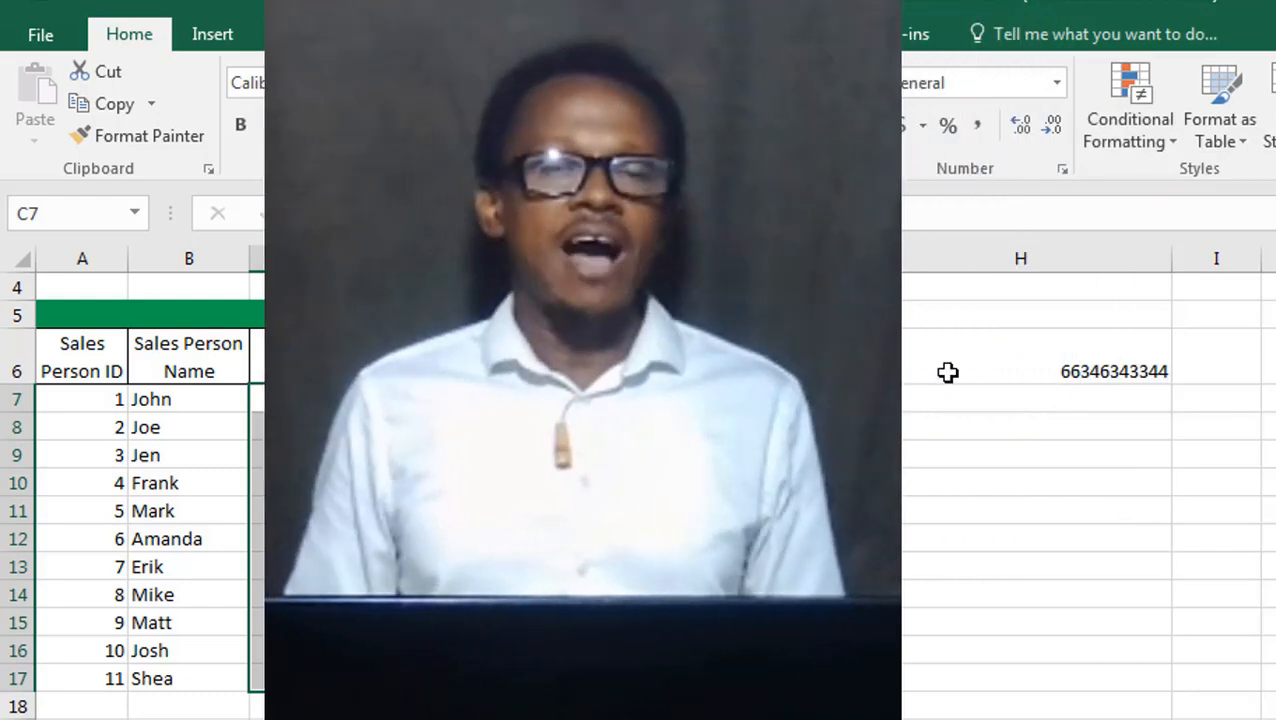